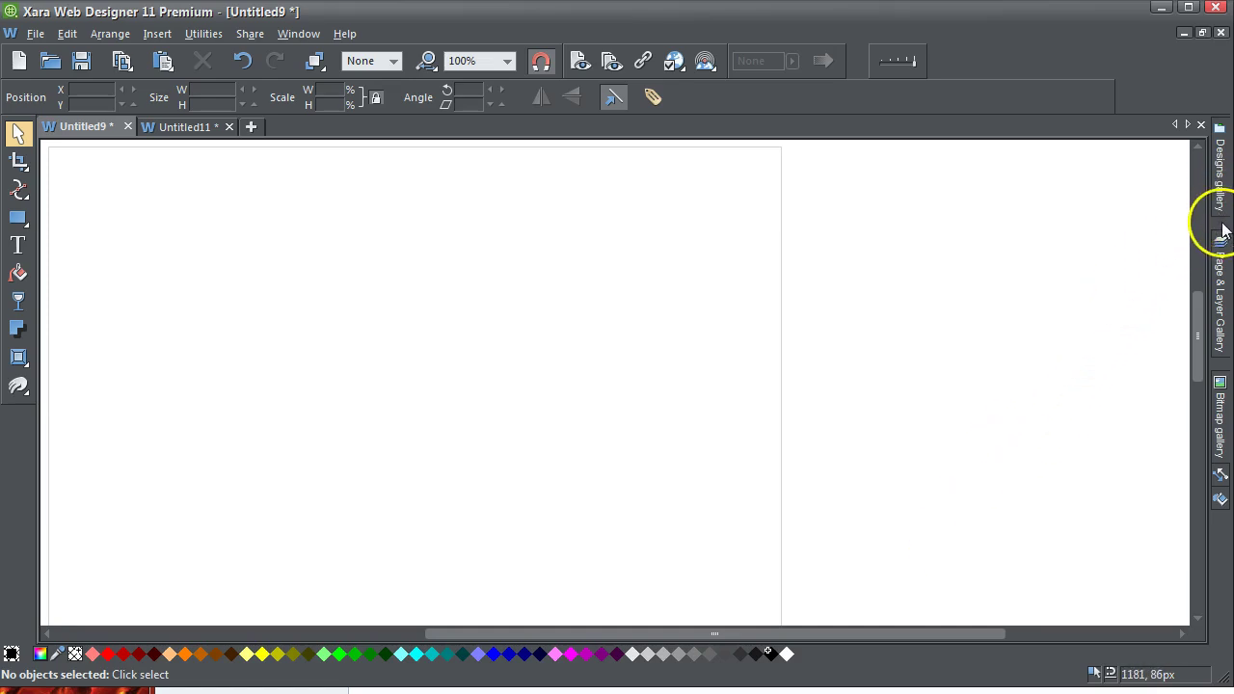
Open the Designs gallery and scroll to Cycle 6 under Photo Slideshows & Galleries.
{"action": "left_click", "coordinate": [1221, 189]}
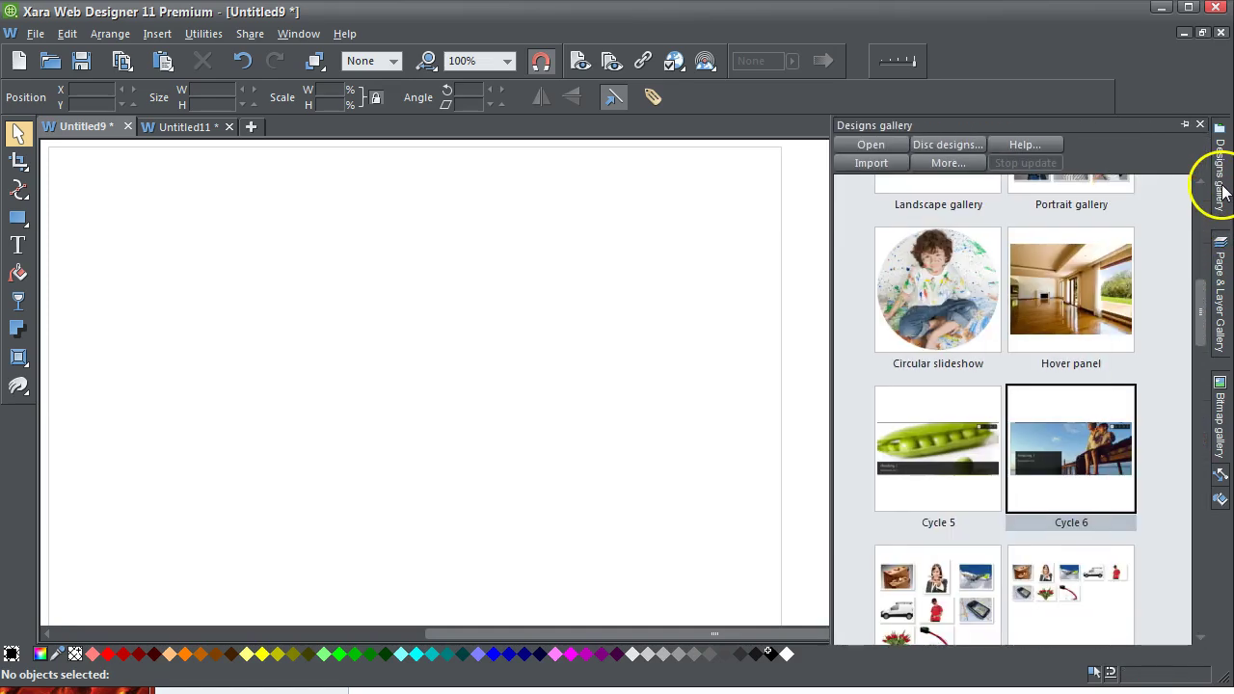
{"action": "left_click_drag", "start_coordinate": [1204, 349], "coordinate": [1193, 245]}
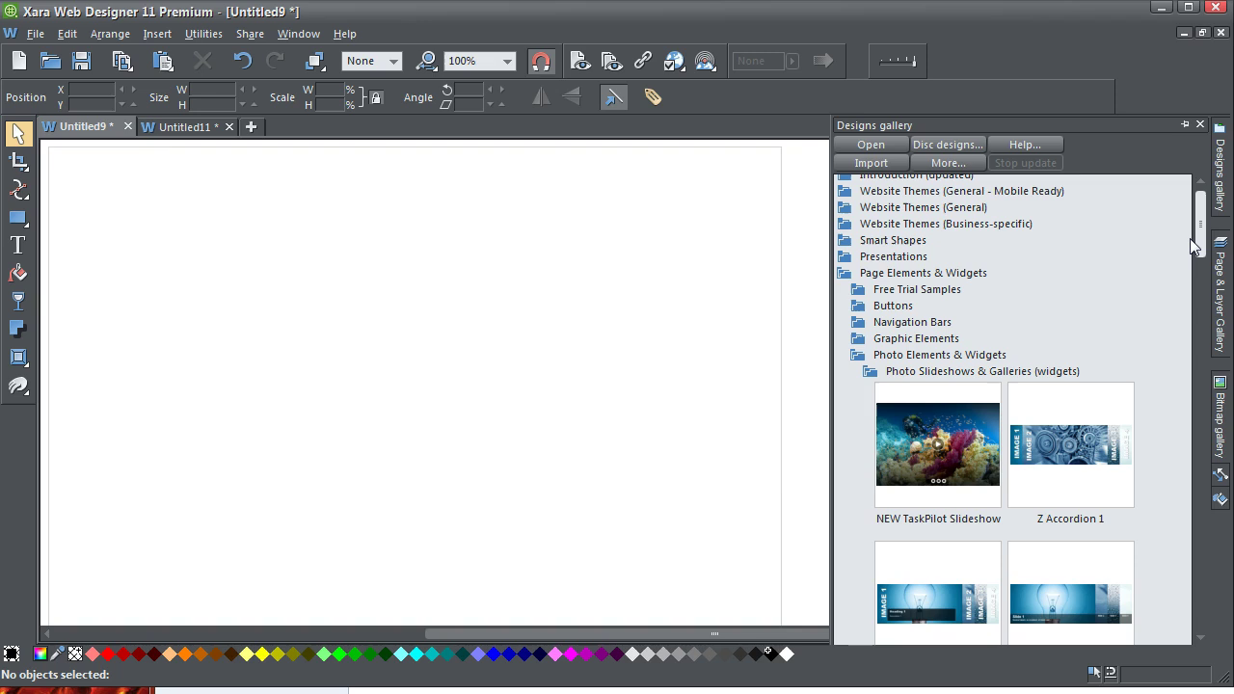
{"action": "left_click_drag", "start_coordinate": [1193, 245], "coordinate": [1193, 342]}
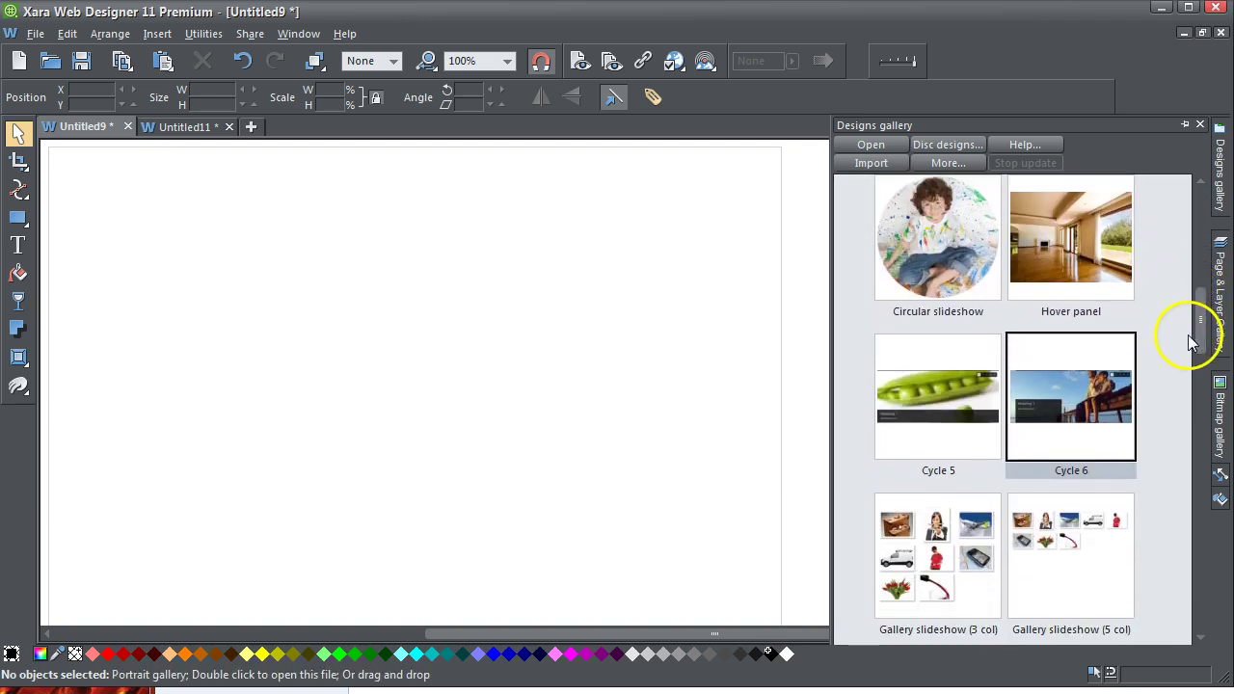
Insert the Cycle 6 slideshow and place it at the page's top-left, around X 30px, Y 15px.
{"action": "double_click", "coordinate": [1078, 405]}
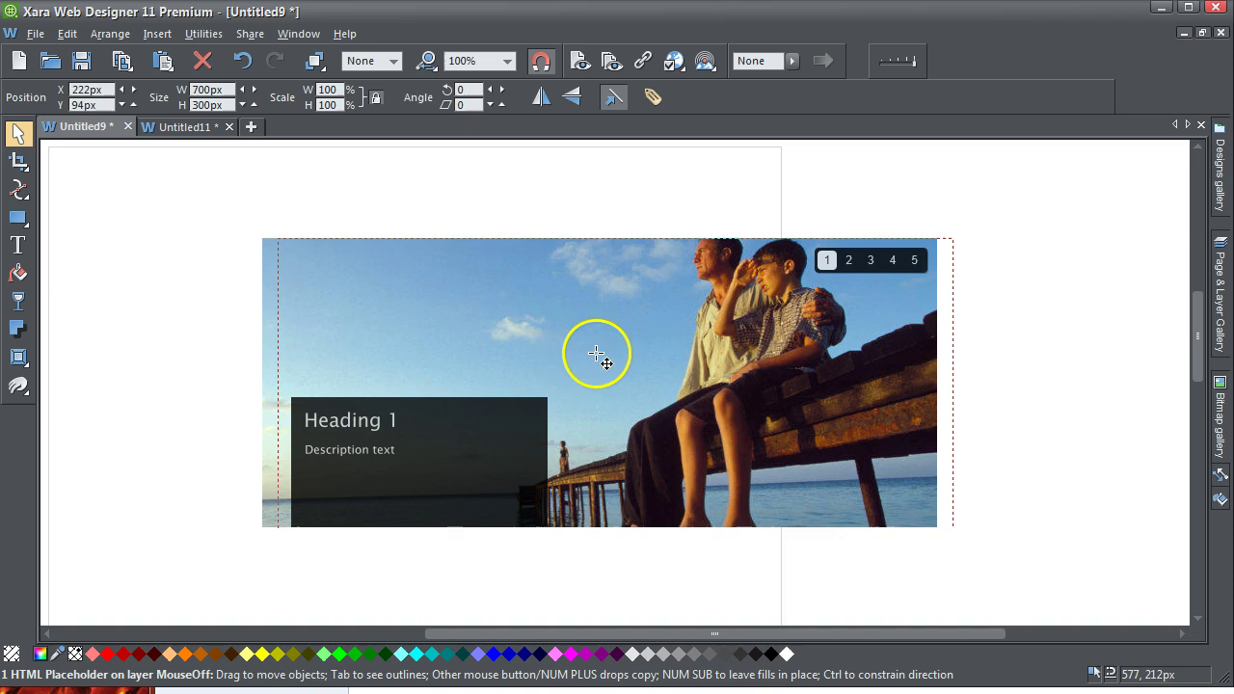
{"action": "left_click_drag", "start_coordinate": [604, 355], "coordinate": [414, 281]}
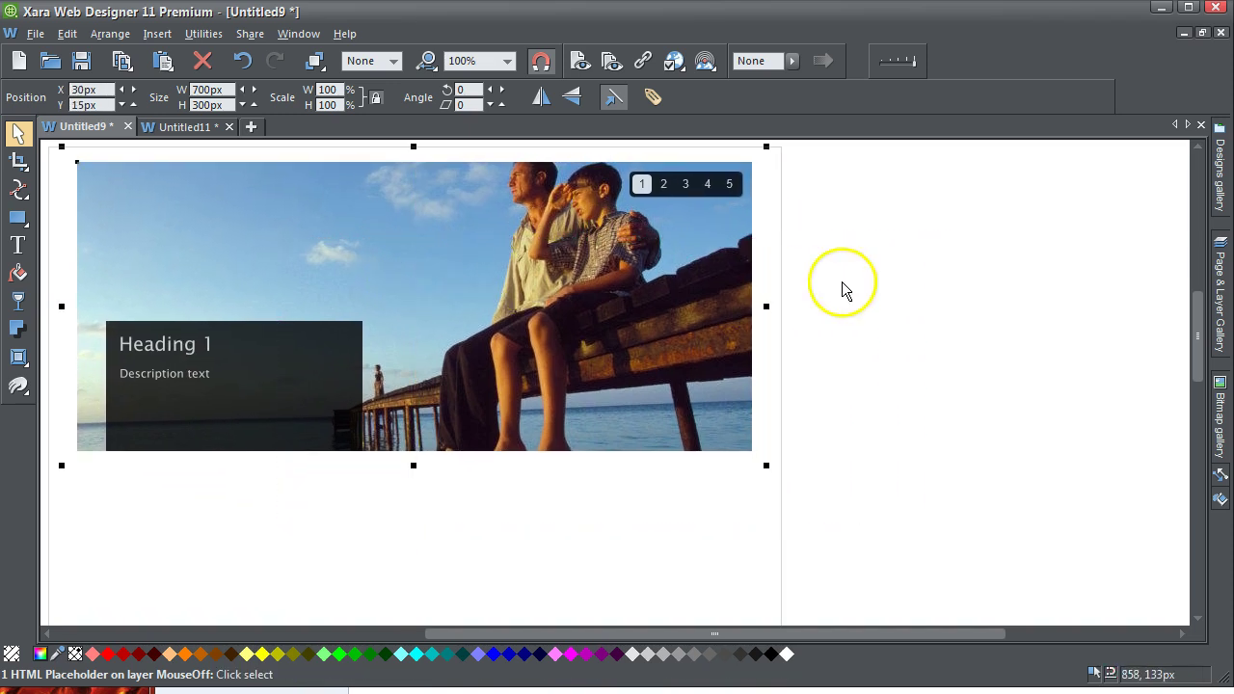
{"action": "left_click", "coordinate": [914, 270]}
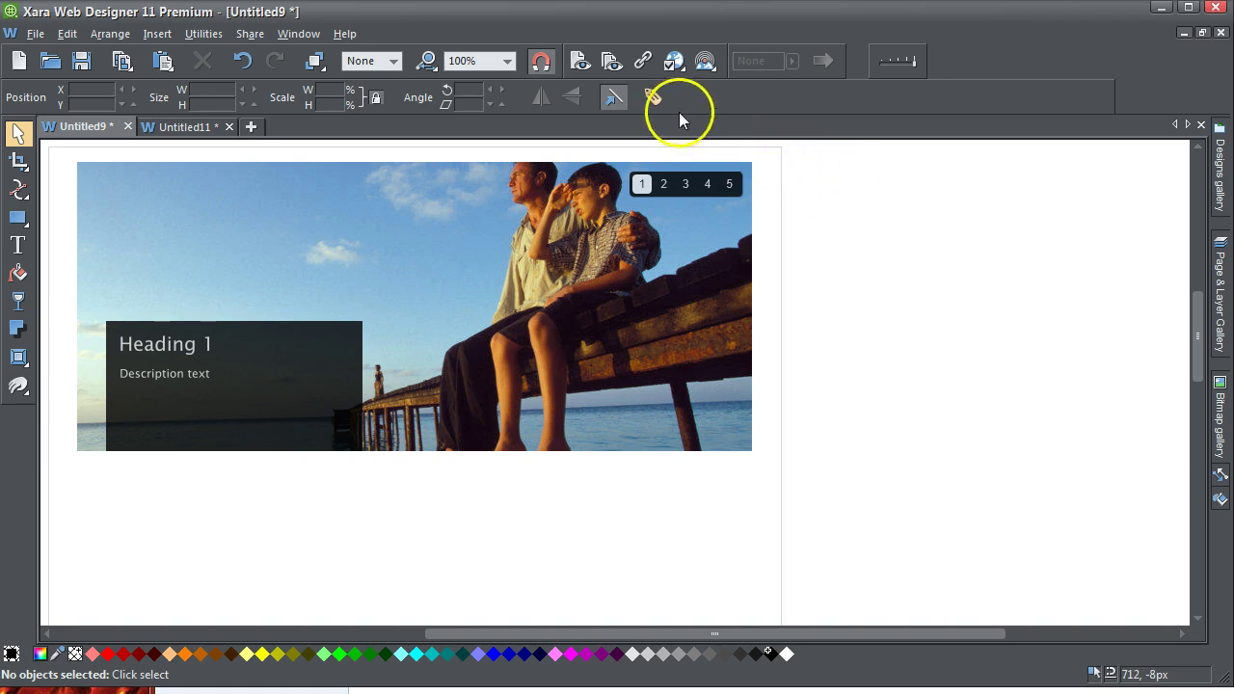
{"action": "left_click", "coordinate": [581, 62]}
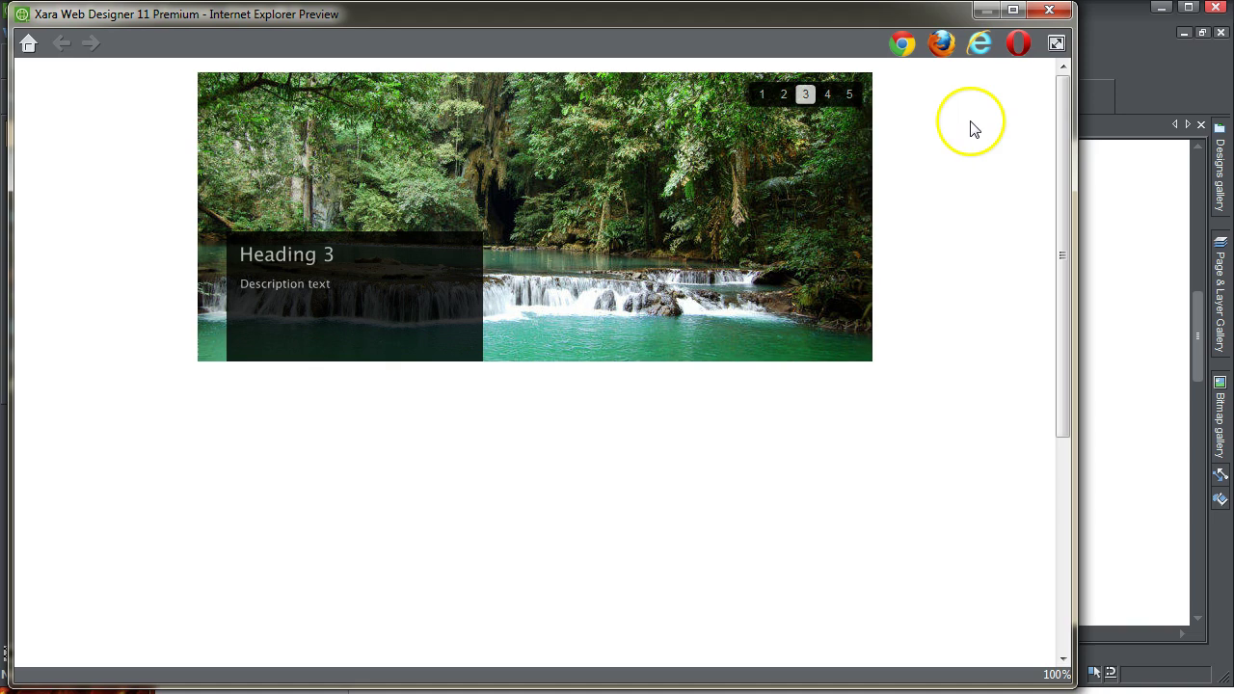
{"action": "left_click", "coordinate": [1051, 12]}
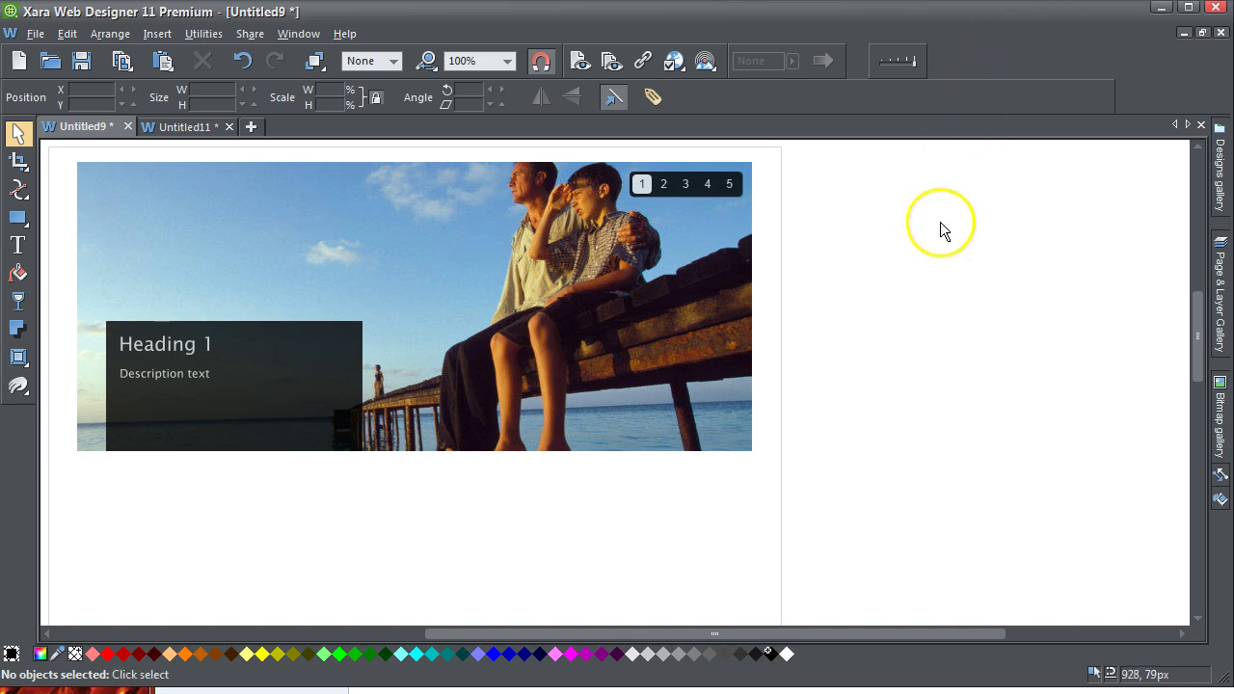
Copy the CSS3 Hide Paging group from Untitled11 onto the slideshow's lower-right corner in Untitled9.
{"action": "left_click", "coordinate": [198, 130]}
{"action": "left_click", "coordinate": [599, 308]}
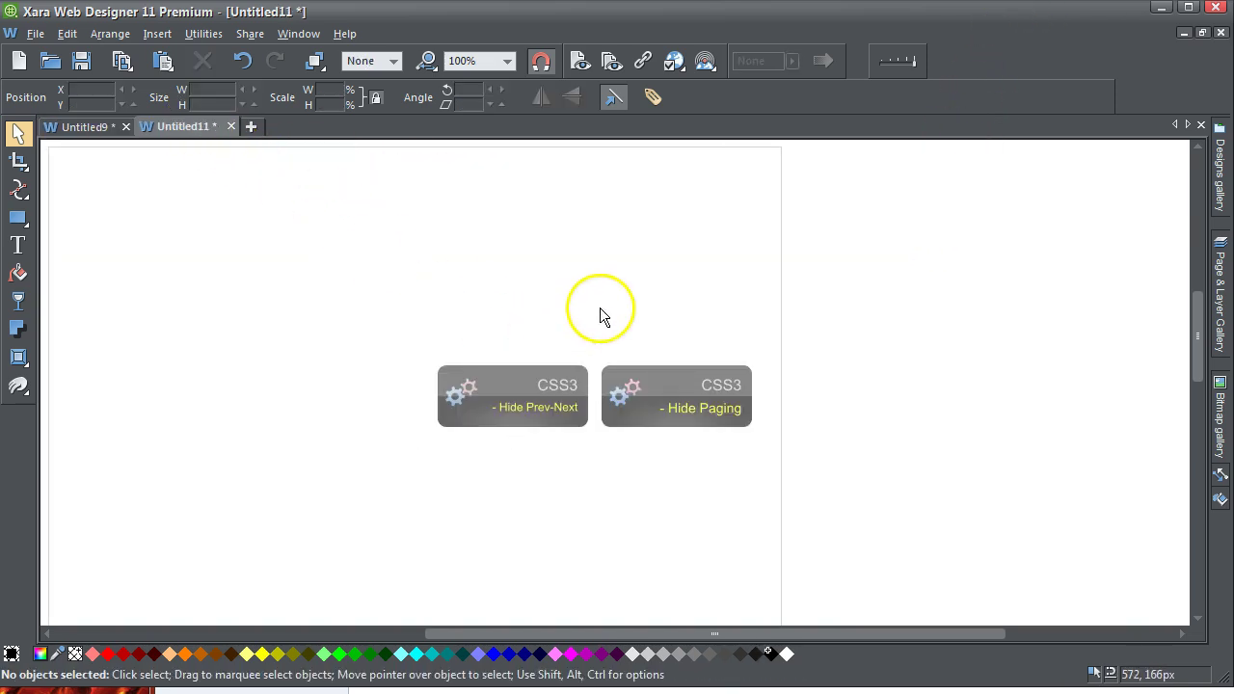
{"action": "left_click", "coordinate": [674, 406]}
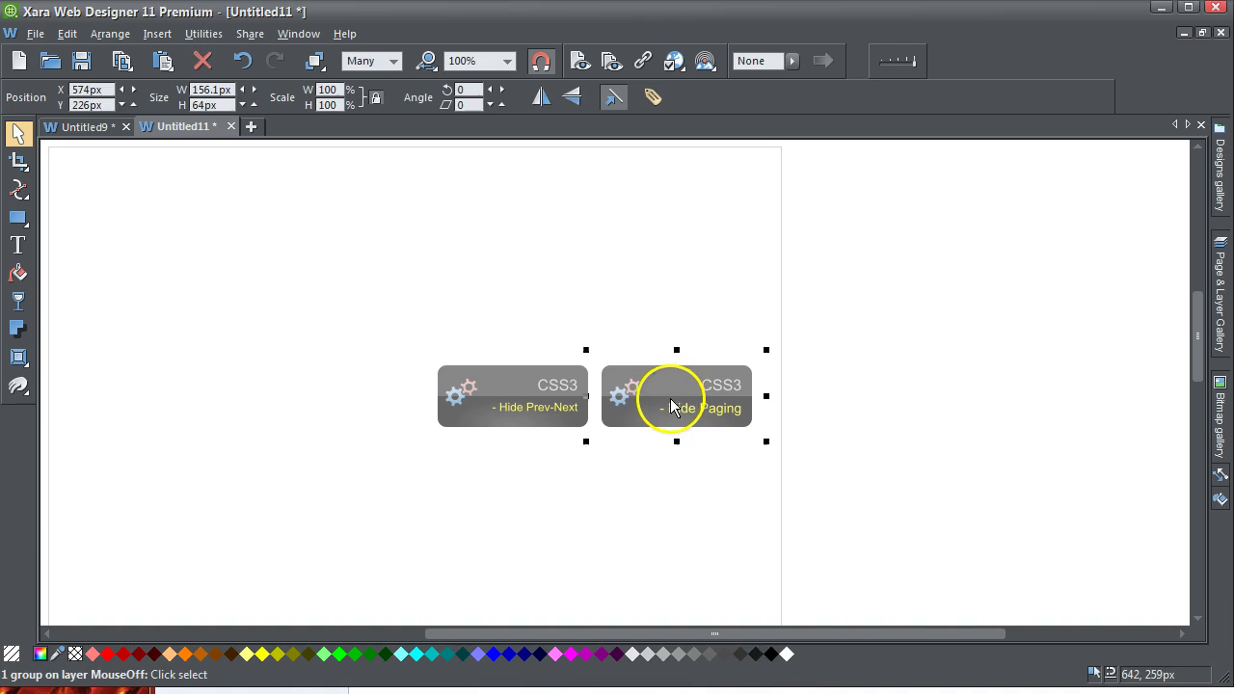
{"action": "left_click", "coordinate": [66, 34]}
{"action": "left_click", "coordinate": [87, 108]}
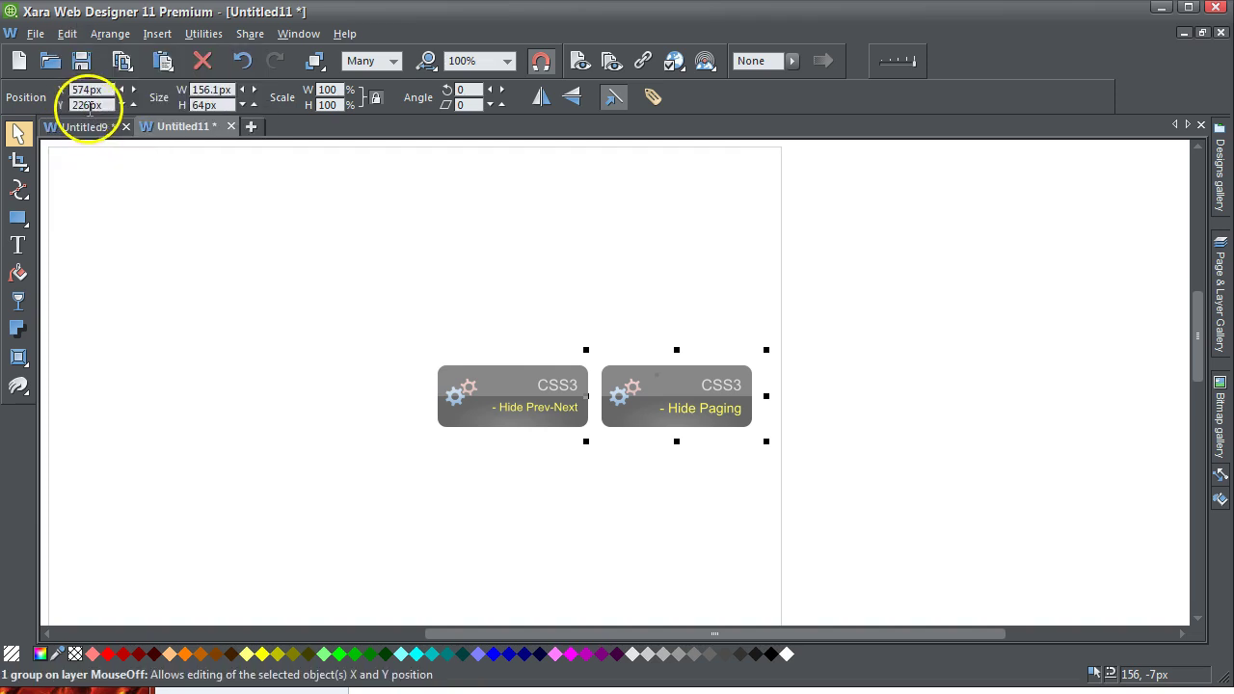
{"action": "left_click", "coordinate": [102, 132]}
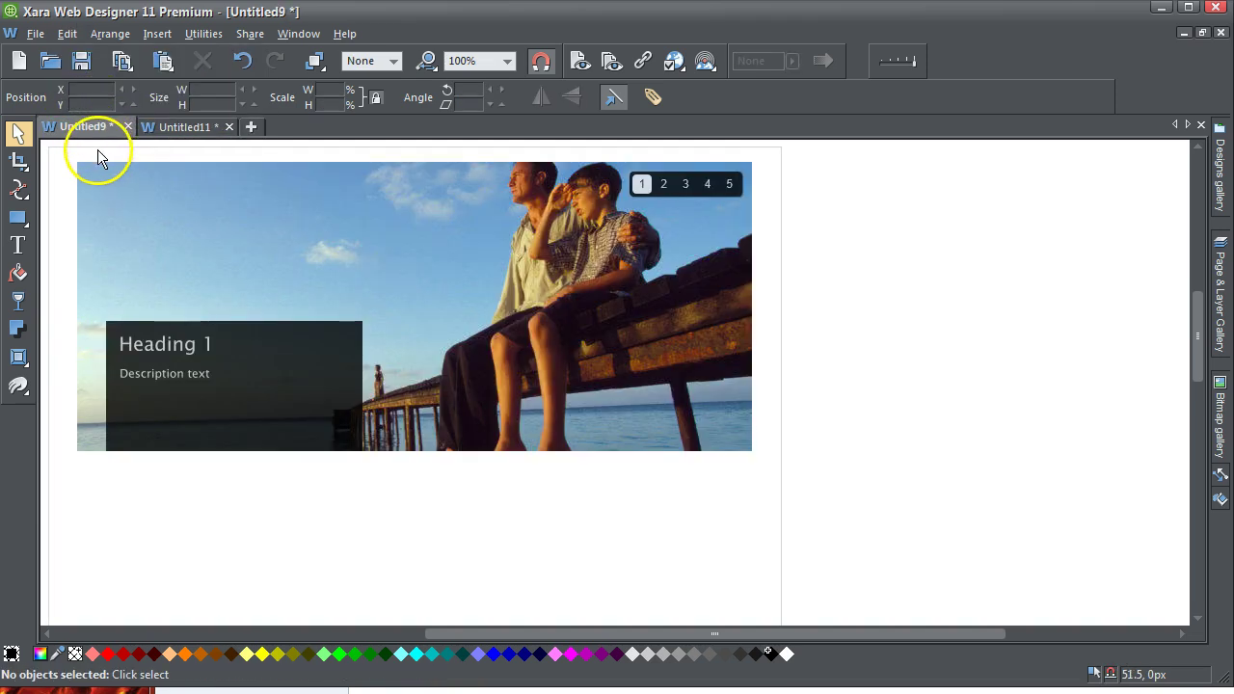
{"action": "key", "text": "ctrl+v"}
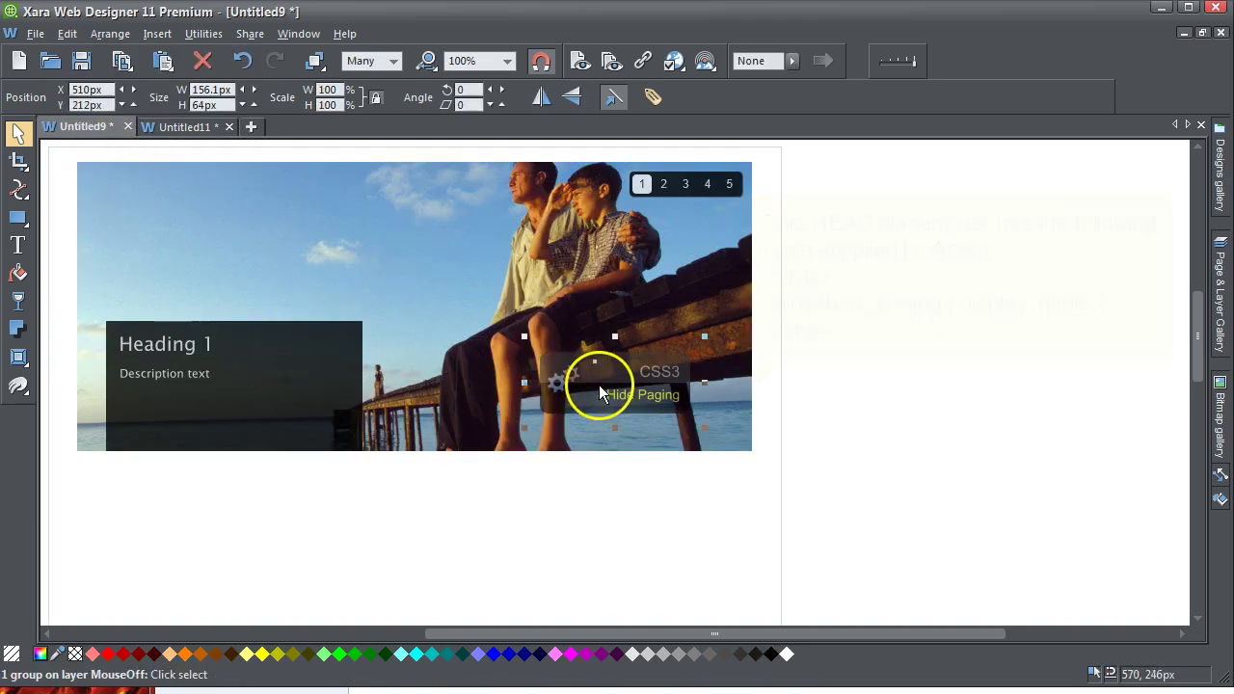
{"action": "left_click_drag", "start_coordinate": [599, 393], "coordinate": [654, 425]}
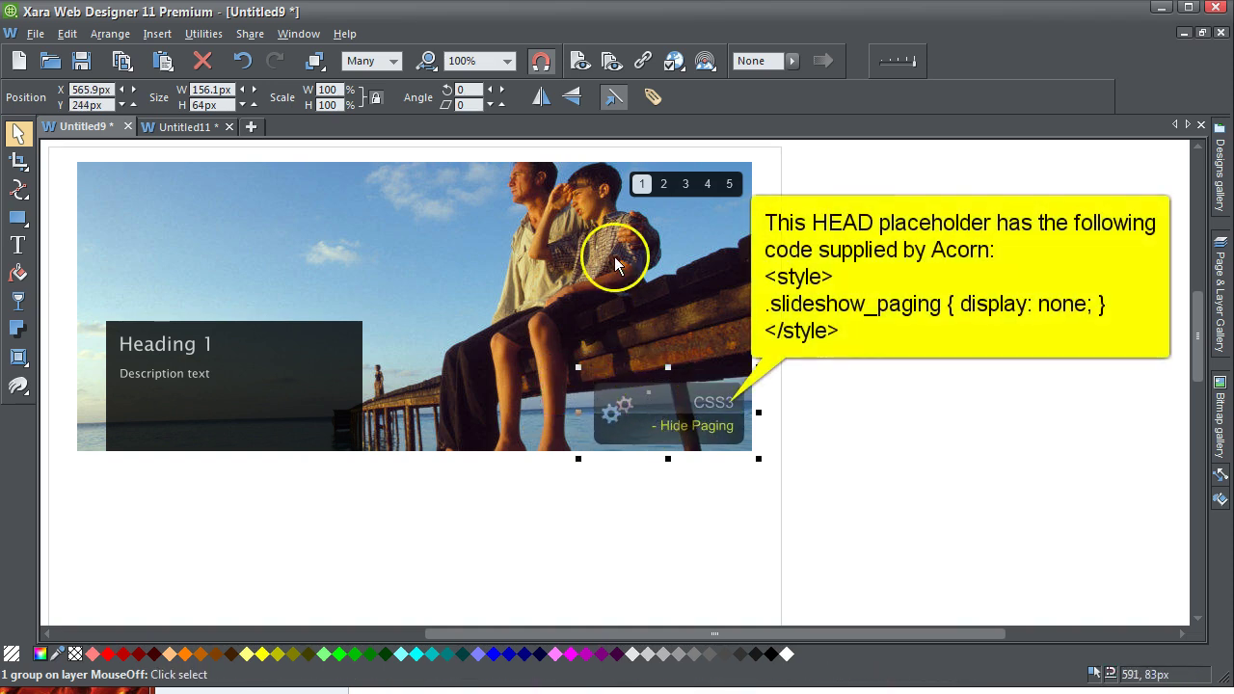
{"action": "left_click", "coordinate": [582, 63]}
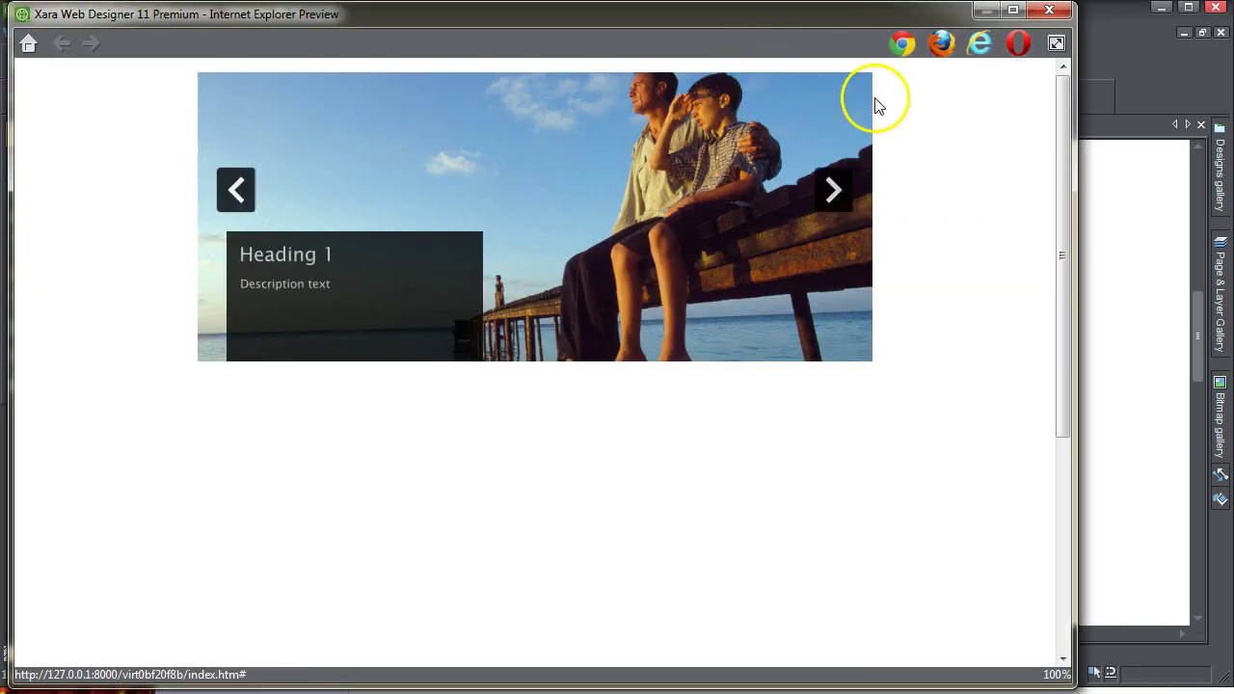
{"action": "mouse_move", "coordinate": [749, 121]}
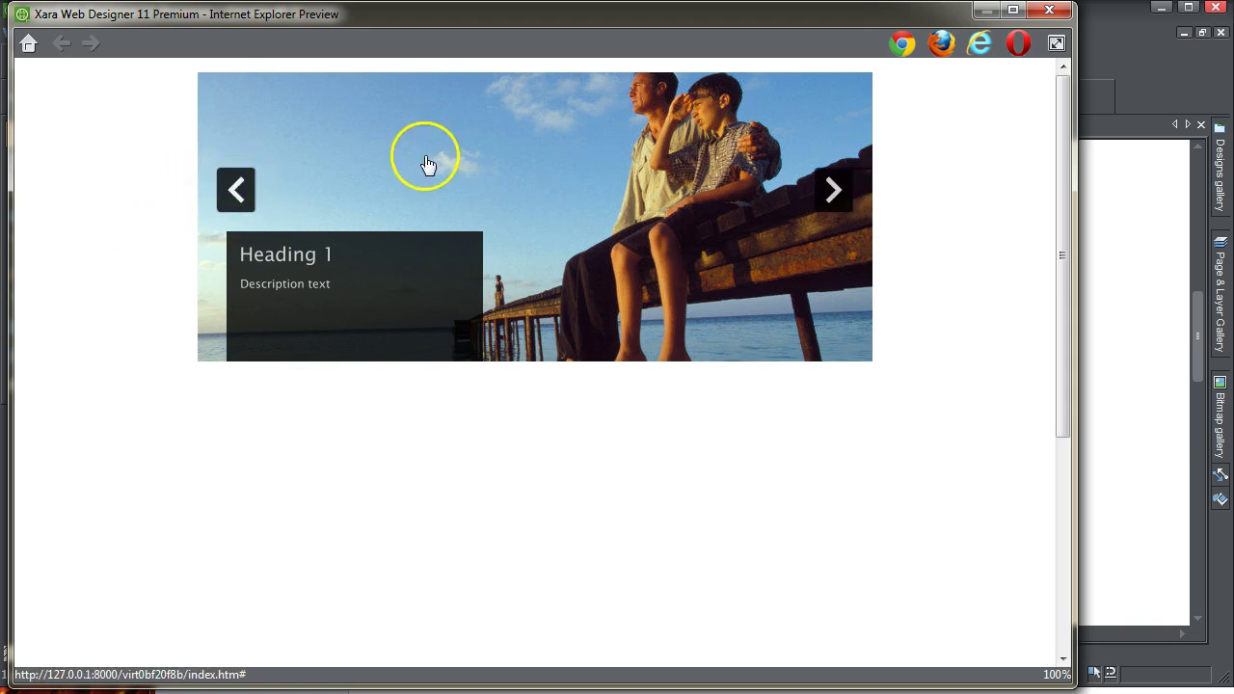
Copy the CSS3 Hide Prev-Next group from Untitled11 and place it beside Hide Paging in Untitled9.
{"action": "left_click", "coordinate": [1048, 10]}
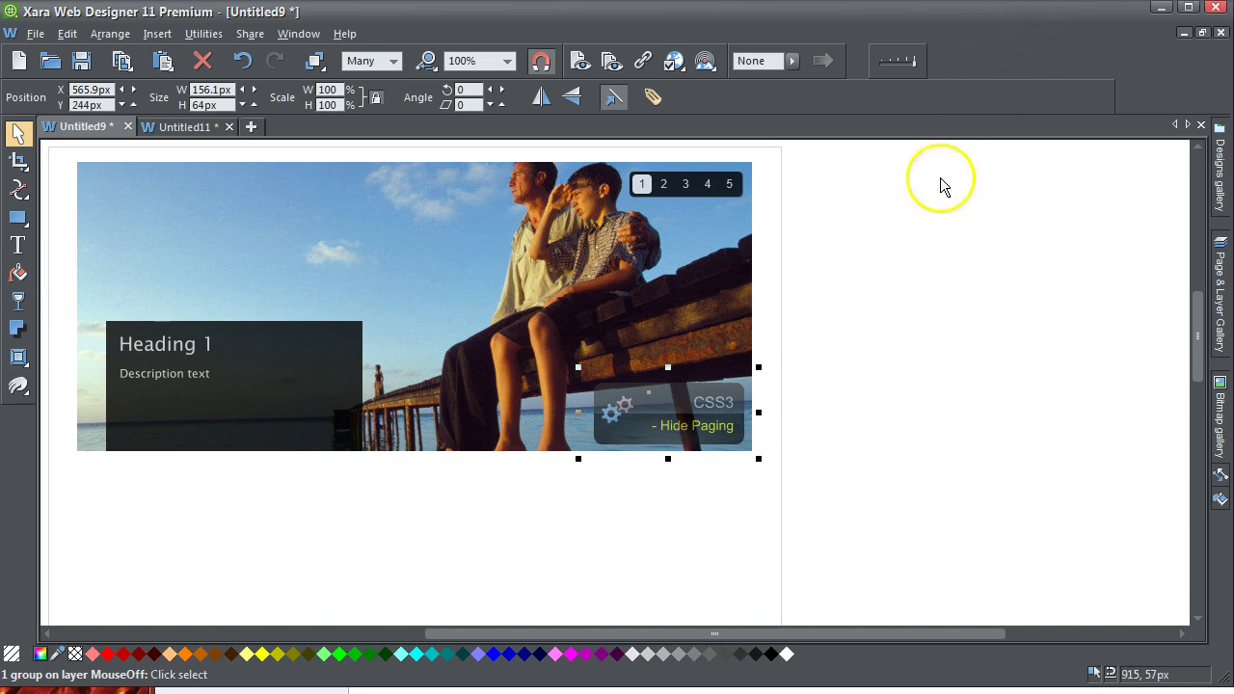
{"action": "left_click", "coordinate": [192, 126]}
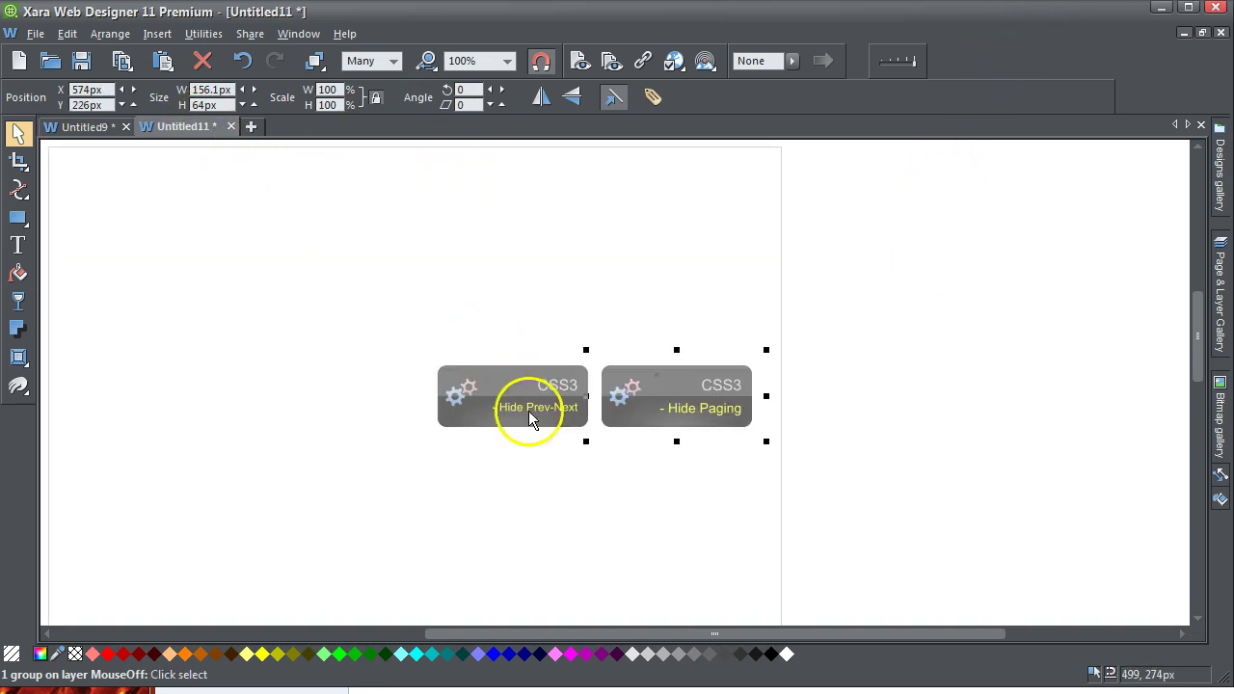
{"action": "left_click", "coordinate": [393, 461]}
{"action": "left_click_drag", "start_coordinate": [610, 353], "coordinate": [608, 351]}
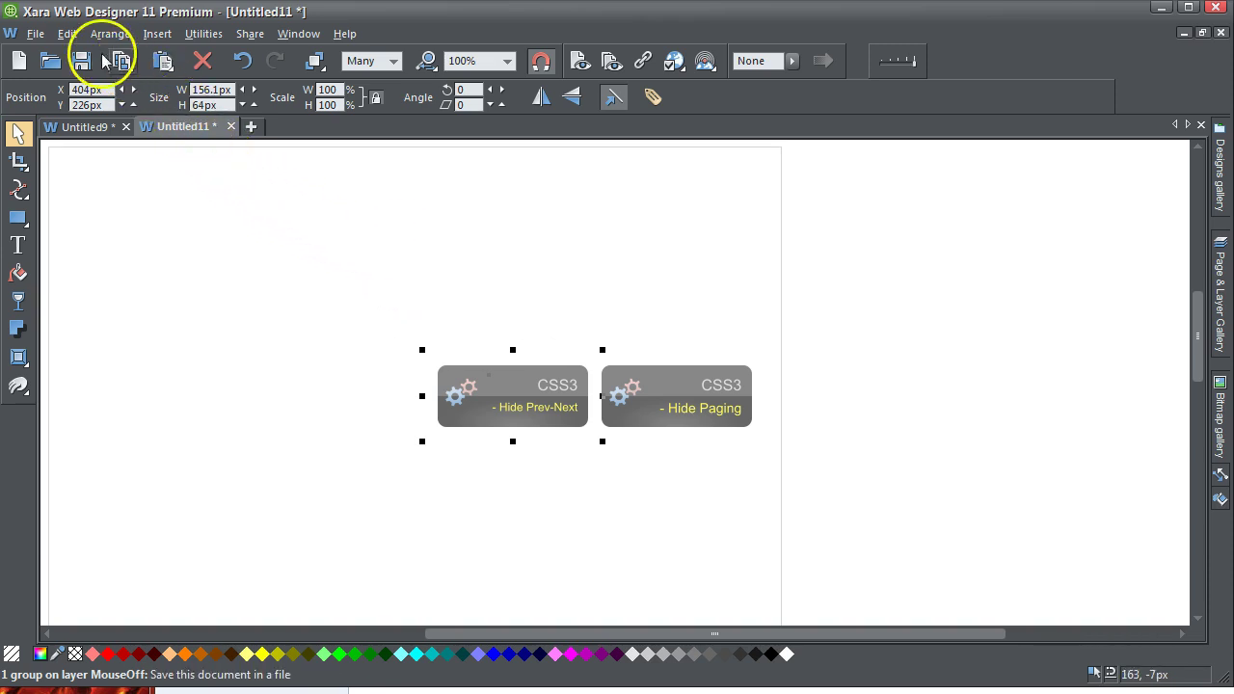
{"action": "left_click", "coordinate": [64, 34]}
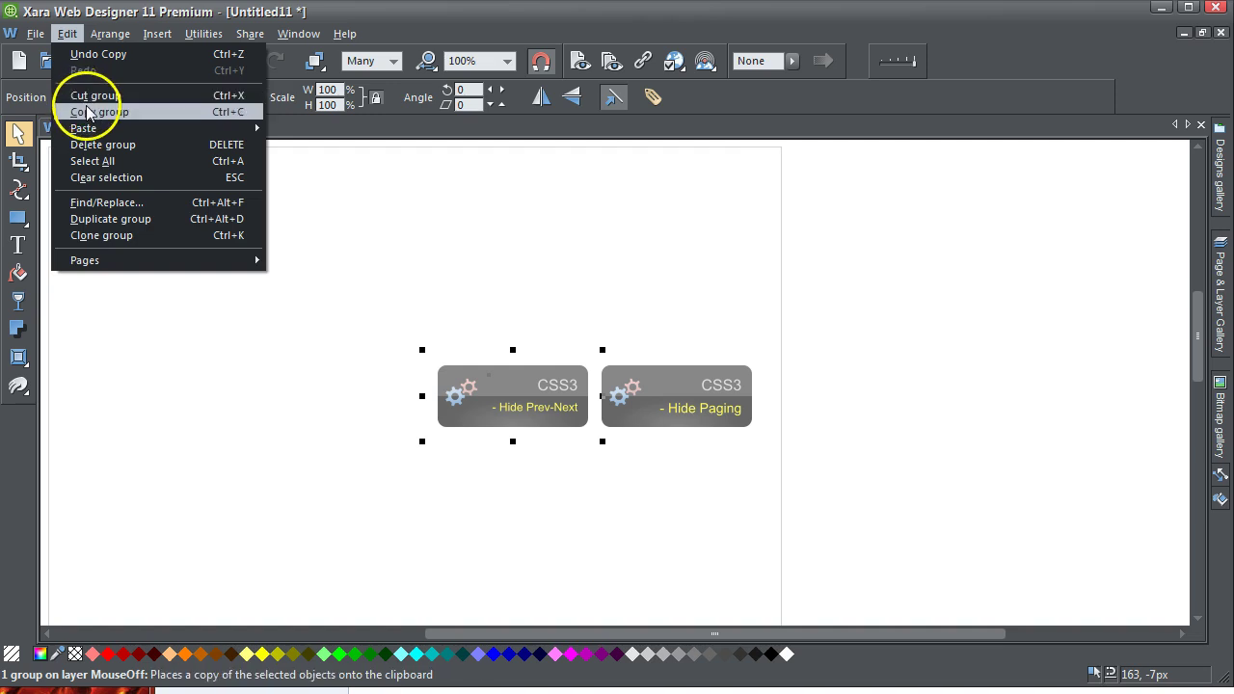
{"action": "left_click", "coordinate": [86, 112]}
{"action": "left_click", "coordinate": [97, 129]}
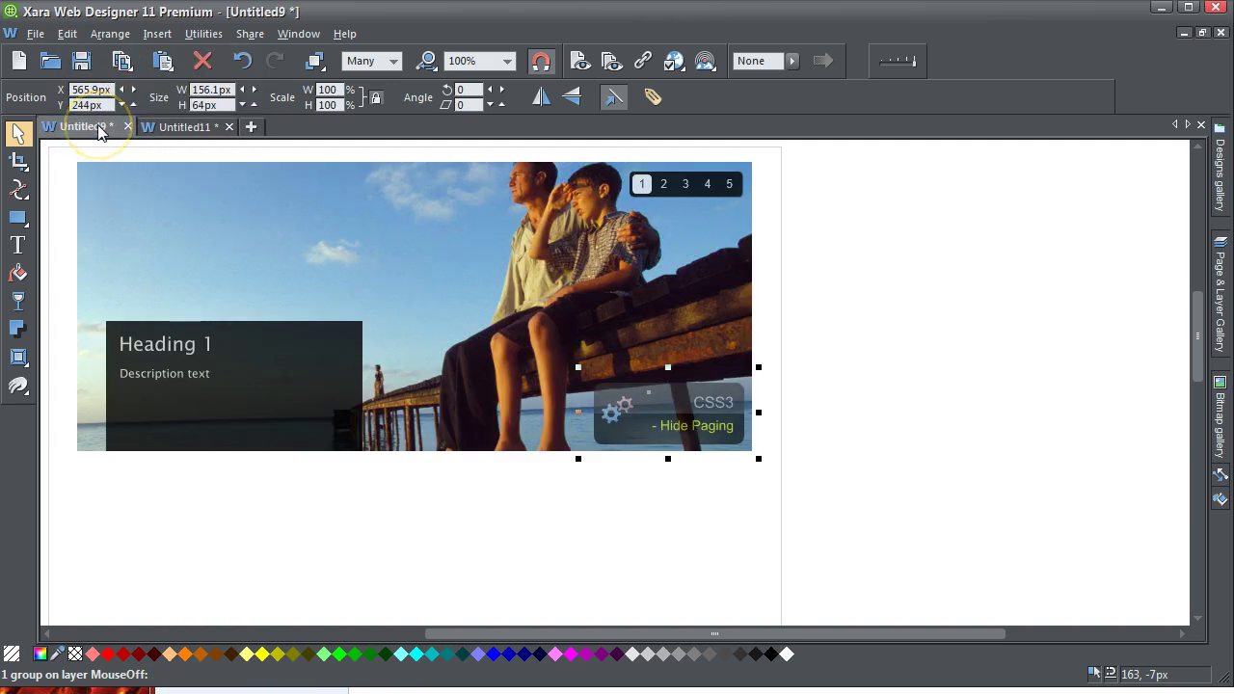
{"action": "key", "text": "ctrl+v"}
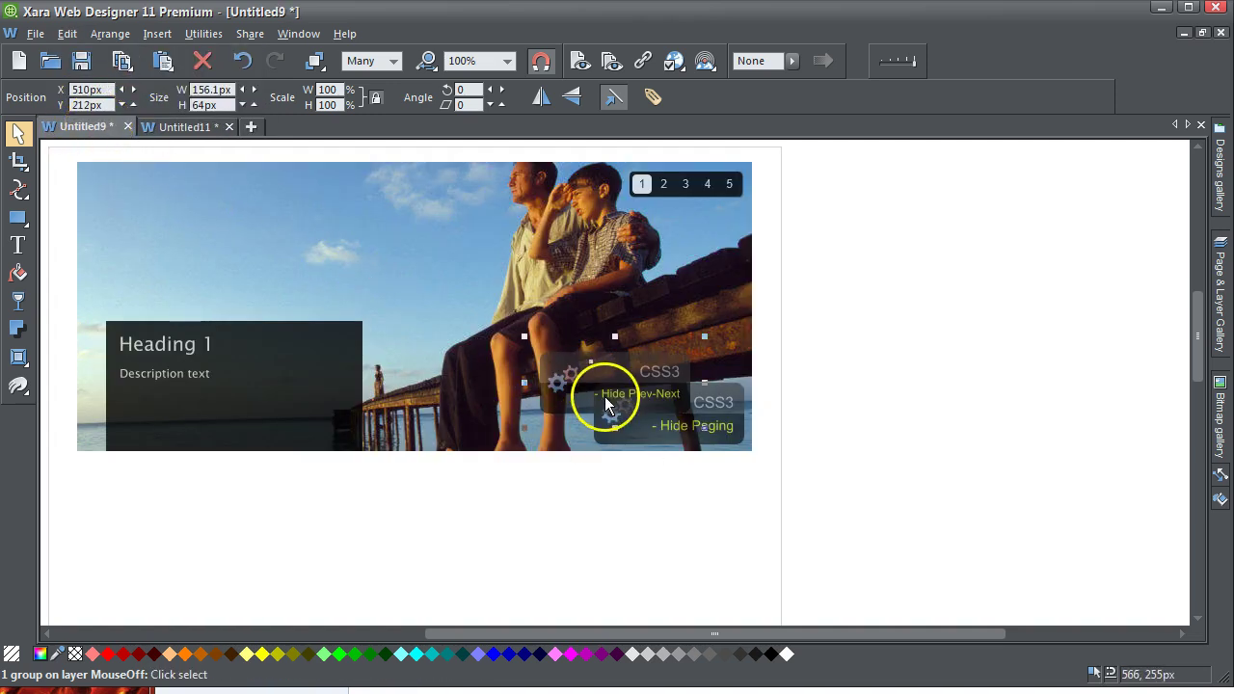
{"action": "left_click_drag", "start_coordinate": [582, 387], "coordinate": [473, 421]}
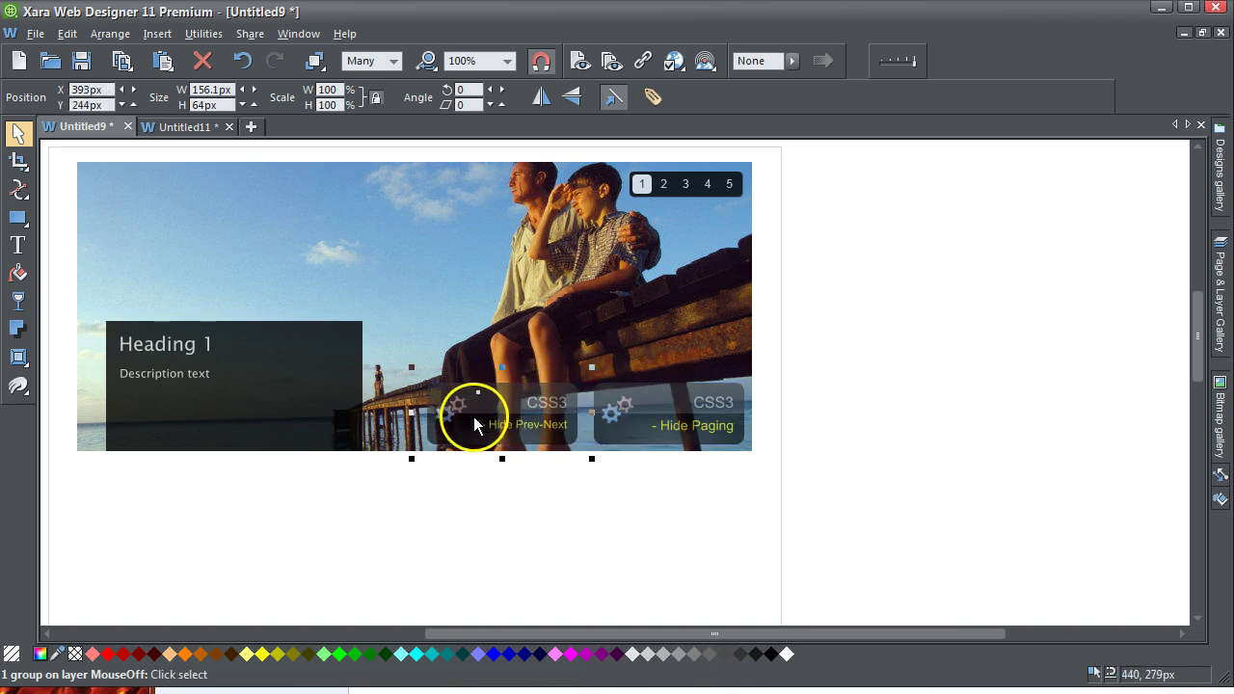
{"action": "left_click", "coordinate": [531, 498]}
{"action": "left_click", "coordinate": [538, 431]}
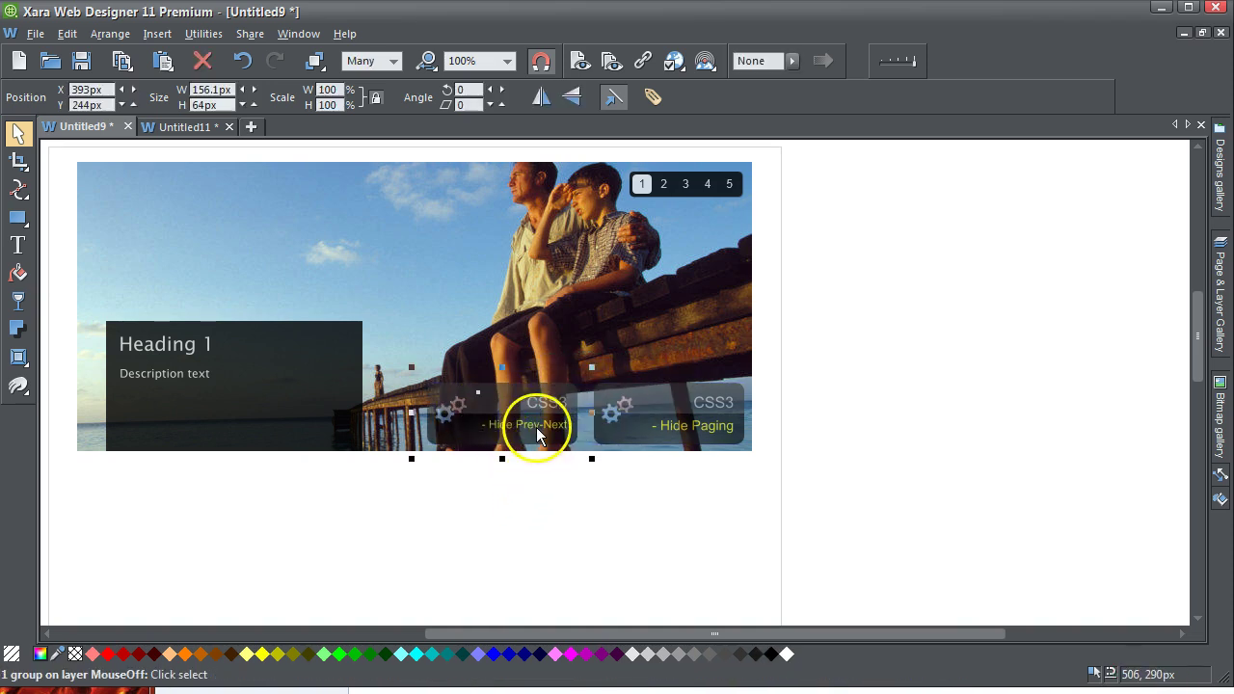
Confirm the Hide Prev-Next placeholder's page-head CSS in Web Properties, then preview the page in a browser.
{"action": "right_click", "coordinate": [537, 429]}
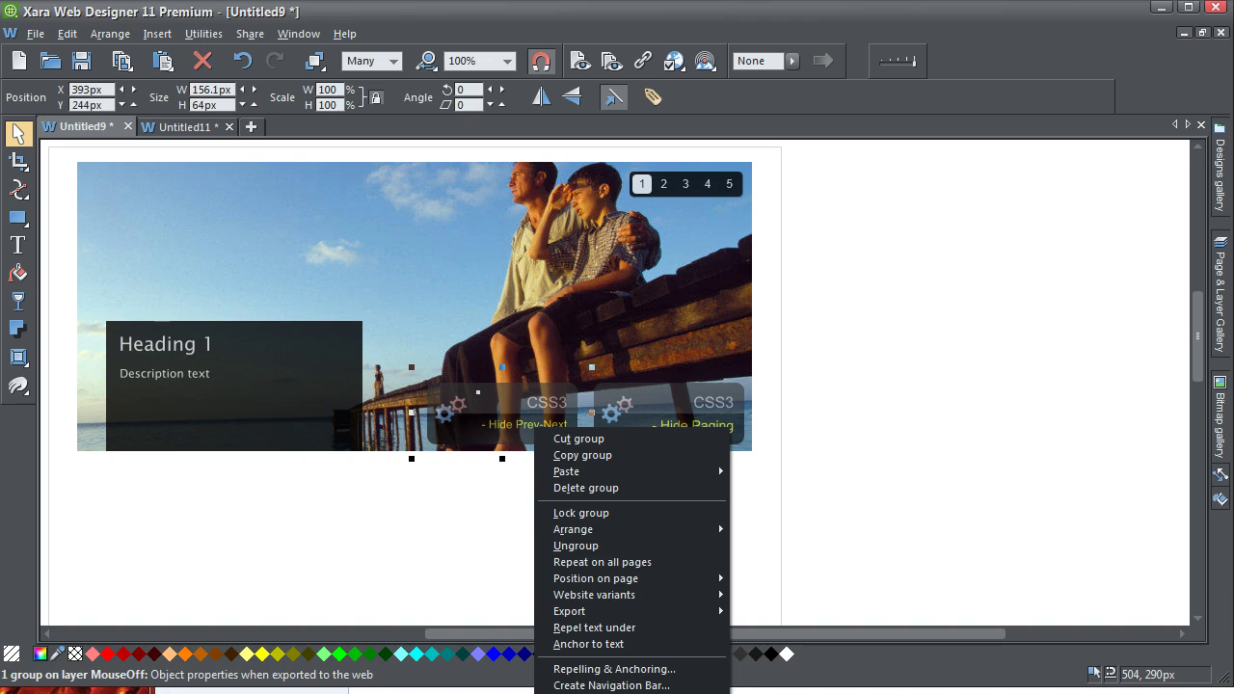
{"action": "left_click", "coordinate": [598, 692]}
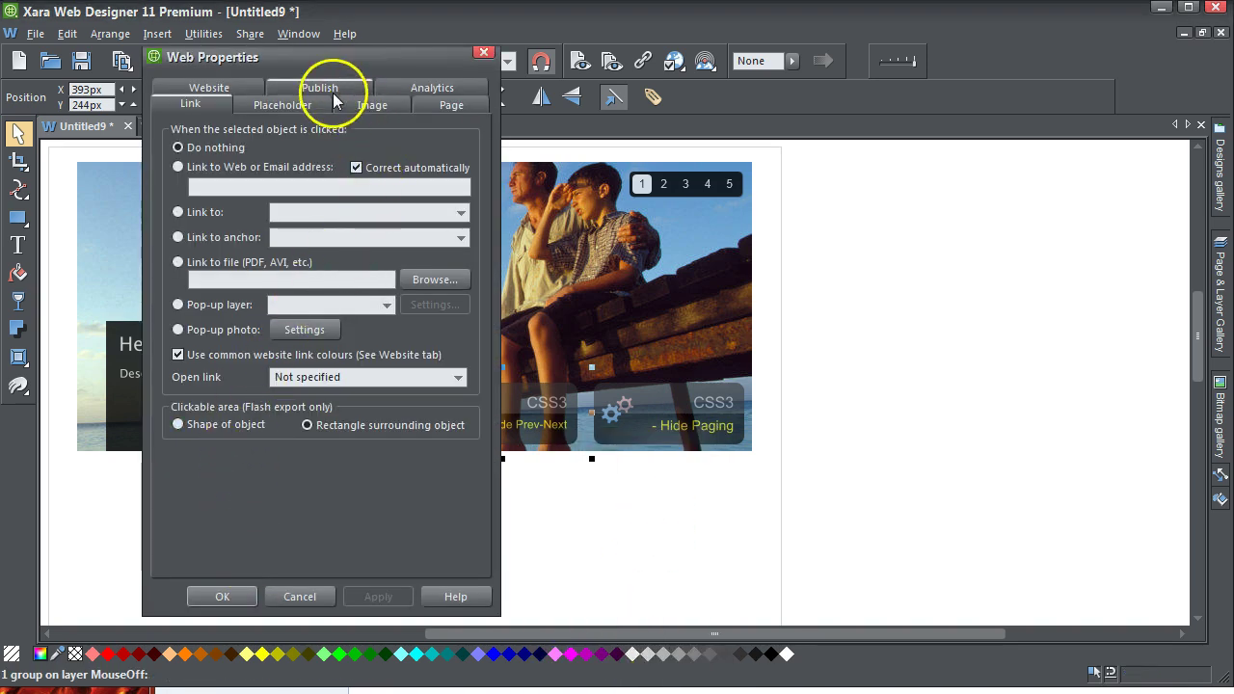
{"action": "left_click", "coordinate": [316, 104]}
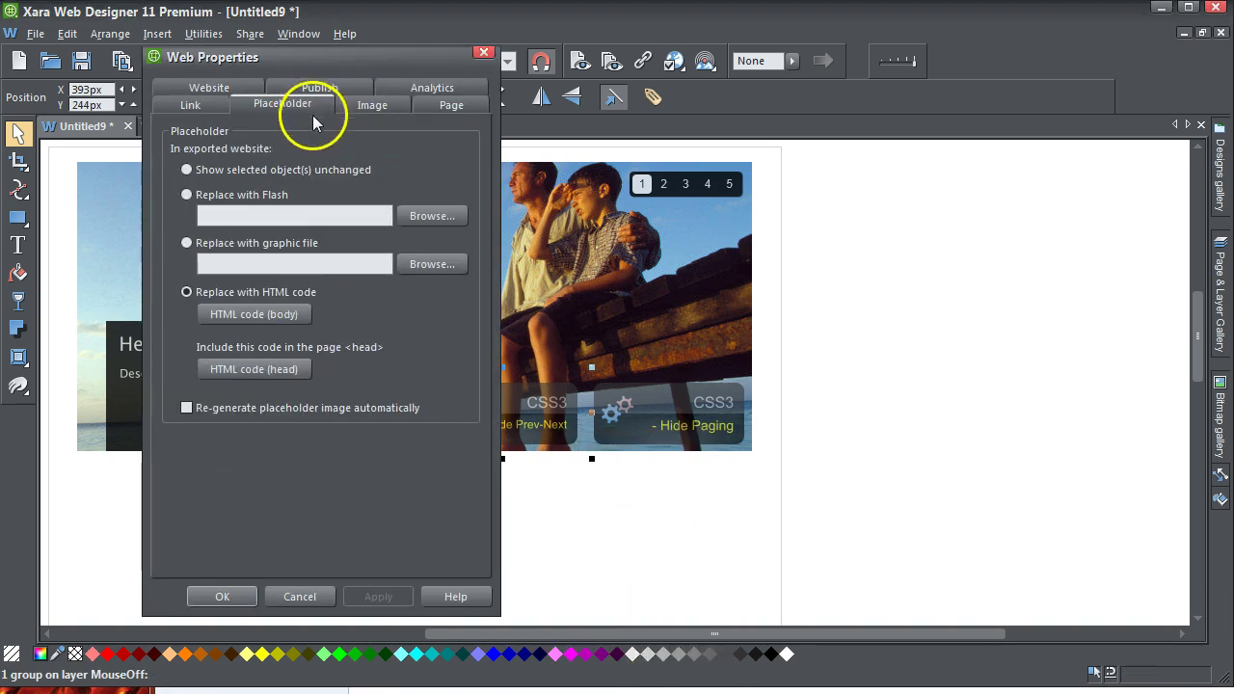
{"action": "left_click", "coordinate": [276, 370]}
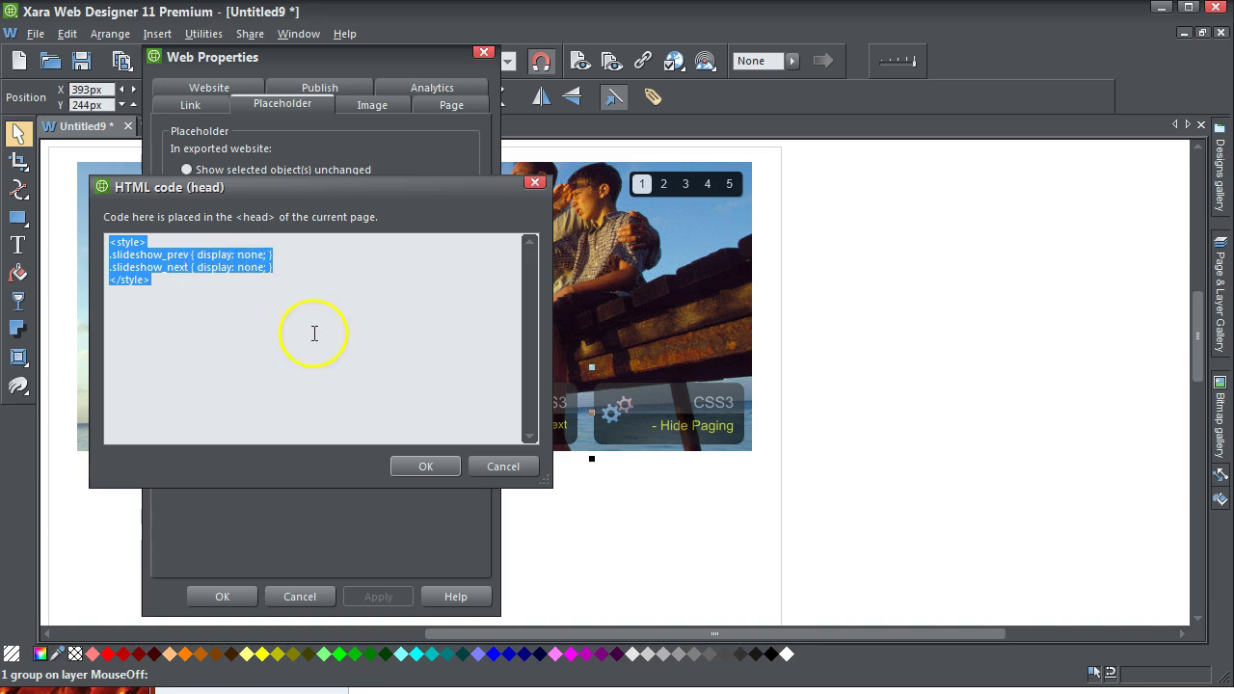
{"action": "left_click", "coordinate": [426, 466]}
{"action": "left_click", "coordinate": [378, 596]}
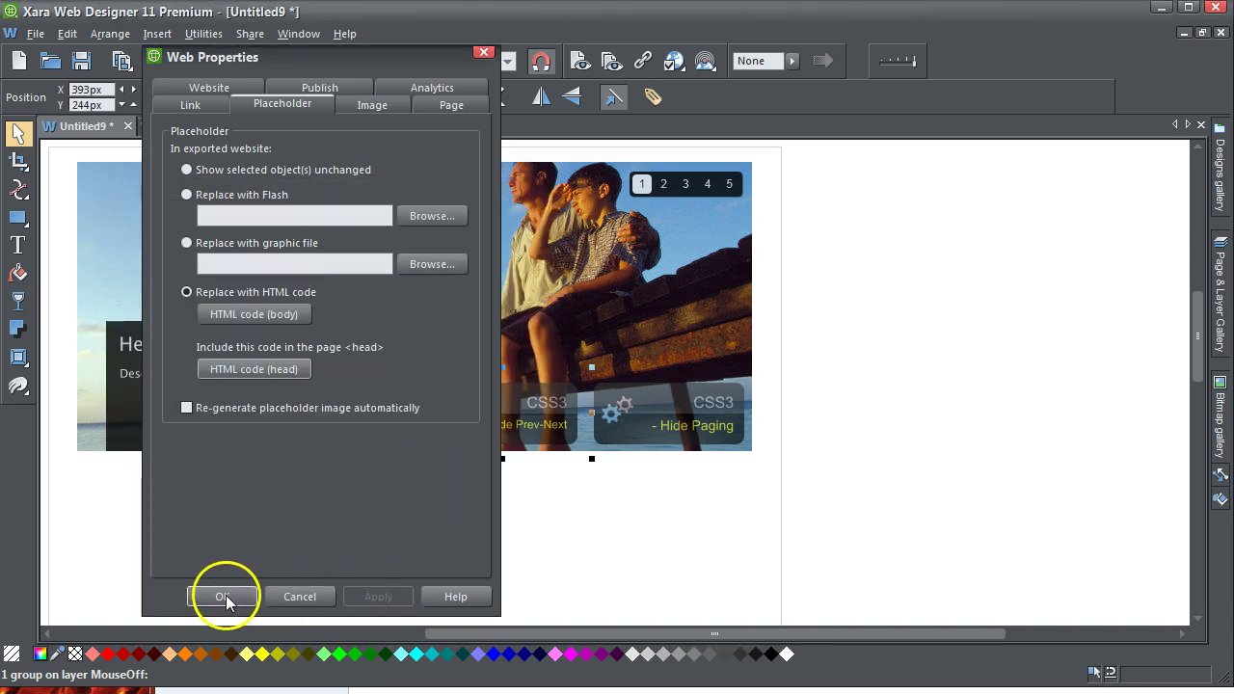
{"action": "left_click", "coordinate": [222, 596]}
{"action": "left_click", "coordinate": [581, 61]}
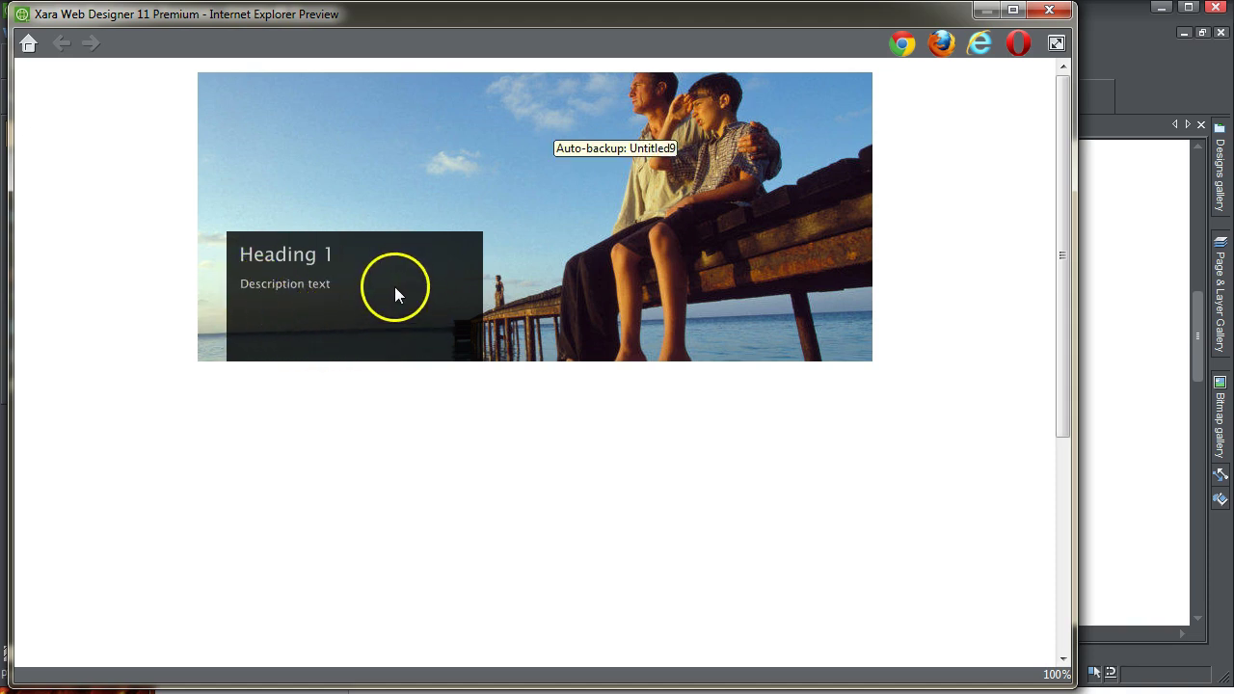
{"action": "left_click", "coordinate": [1049, 11]}
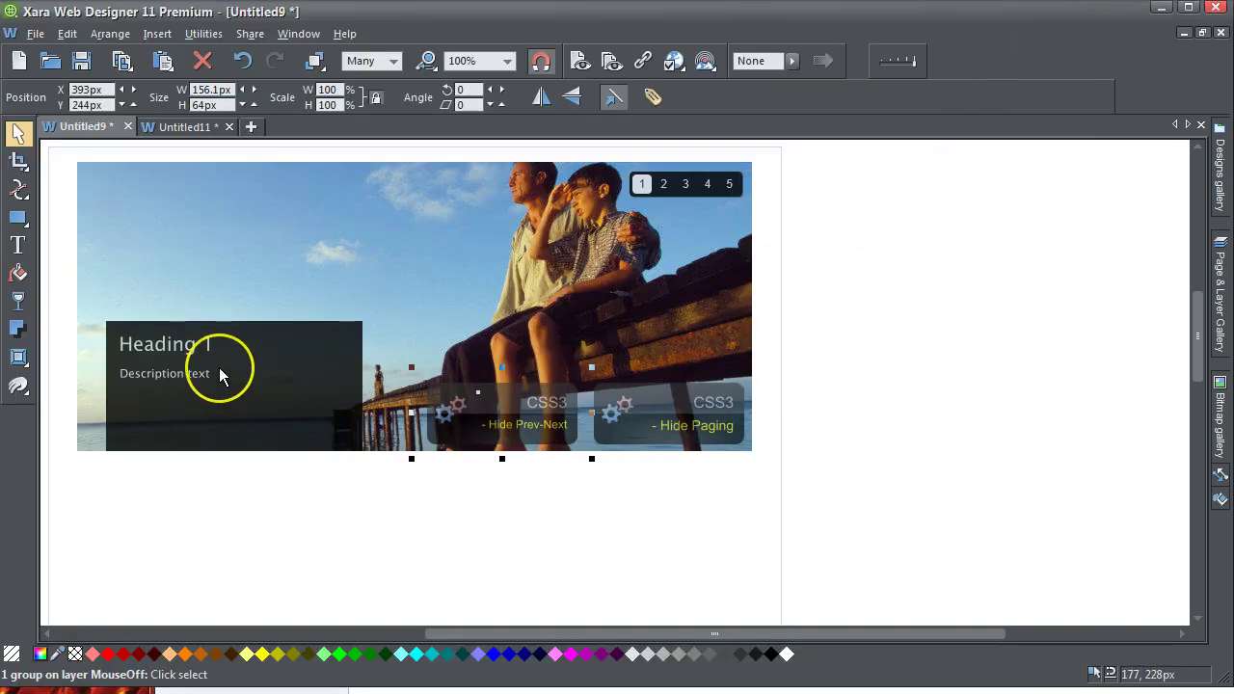
Change the slideshow widget's panel Opacity from 0.8 to 0 and save it back into Untitled9.
{"action": "double_click", "coordinate": [219, 371]}
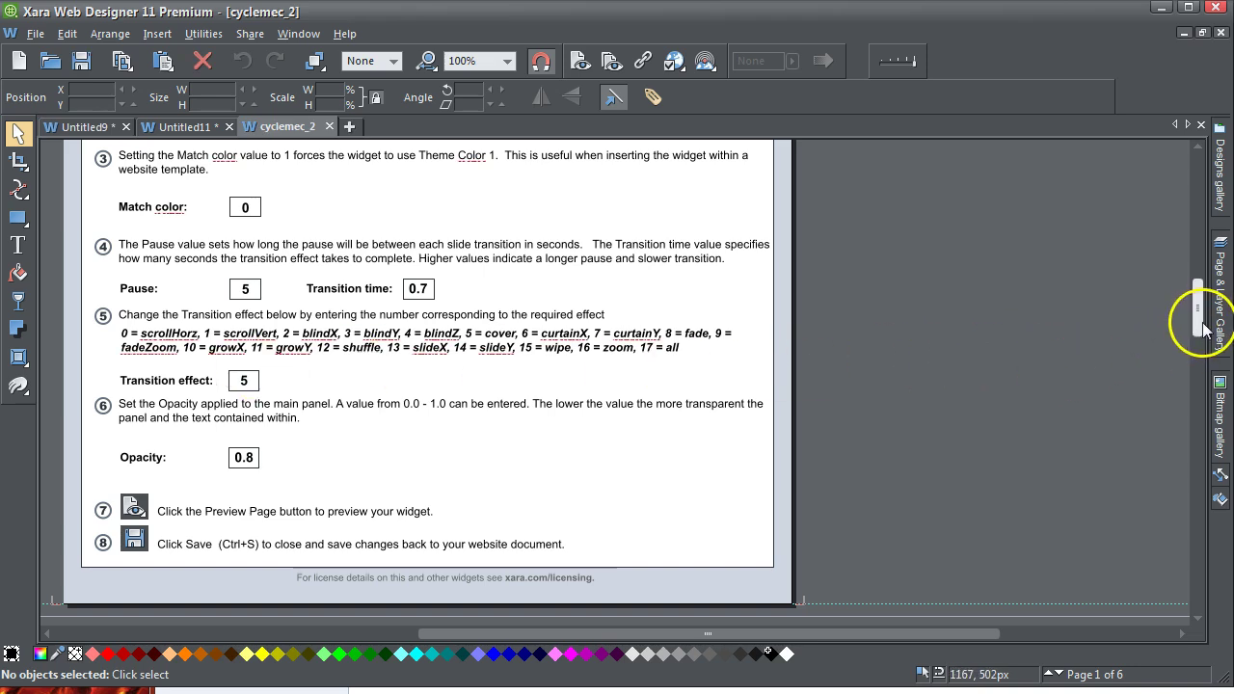
{"action": "left_click_drag", "start_coordinate": [1202, 327], "coordinate": [1182, 330]}
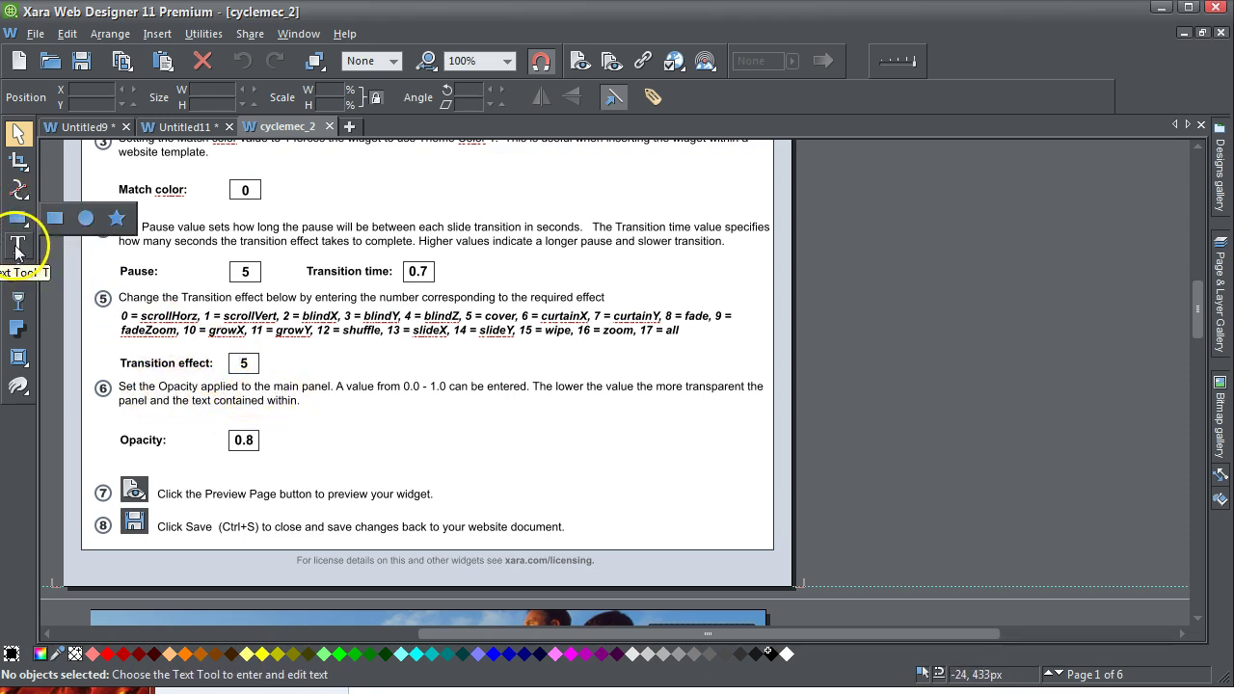
{"action": "left_click", "coordinate": [17, 248]}
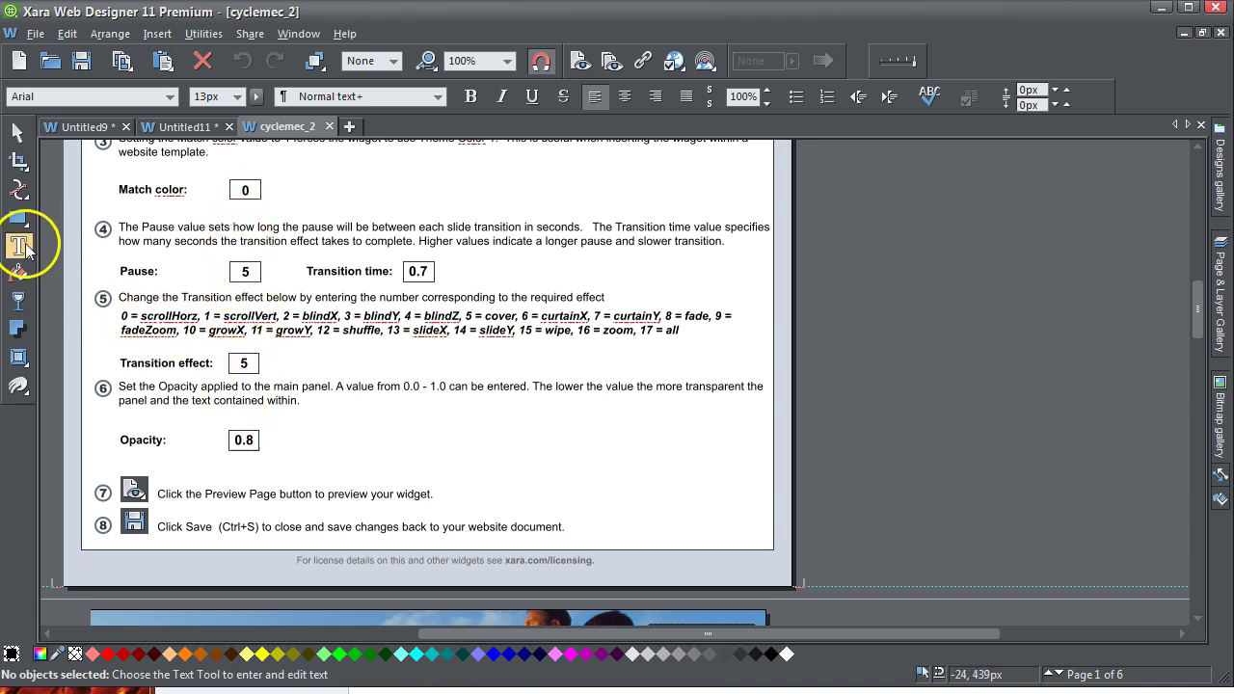
{"action": "double_click", "coordinate": [236, 440]}
{"action": "type", "text": "0"}
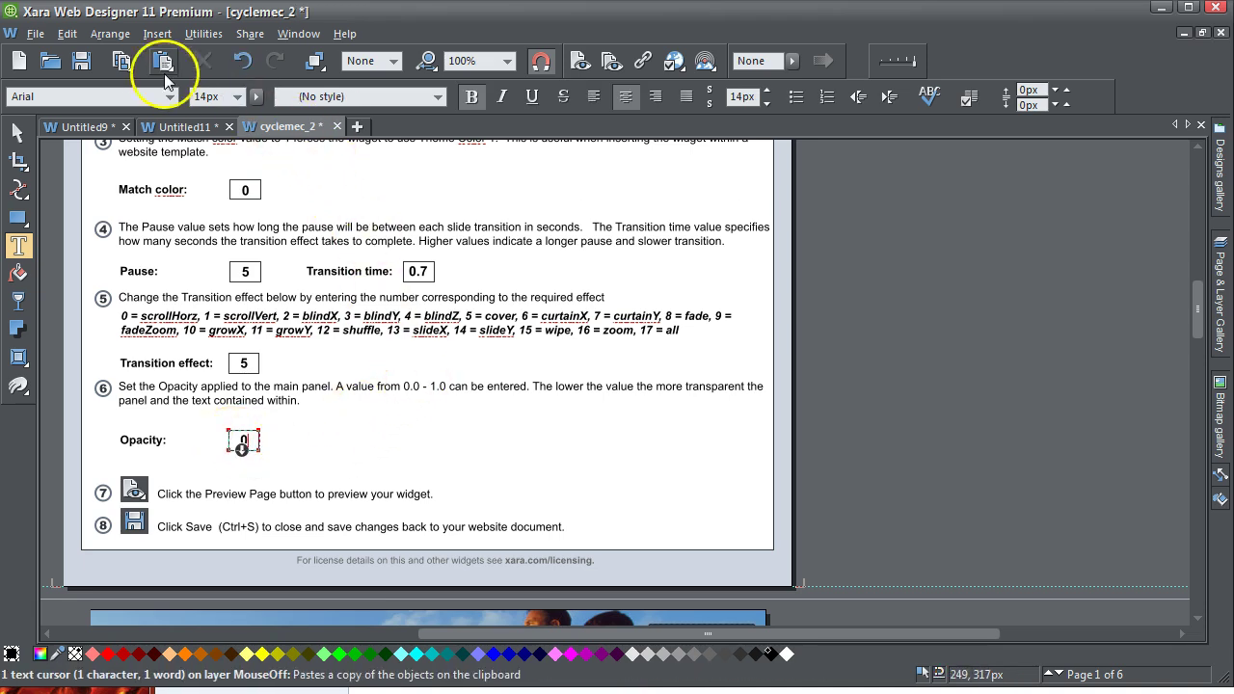
{"action": "left_click", "coordinate": [82, 61]}
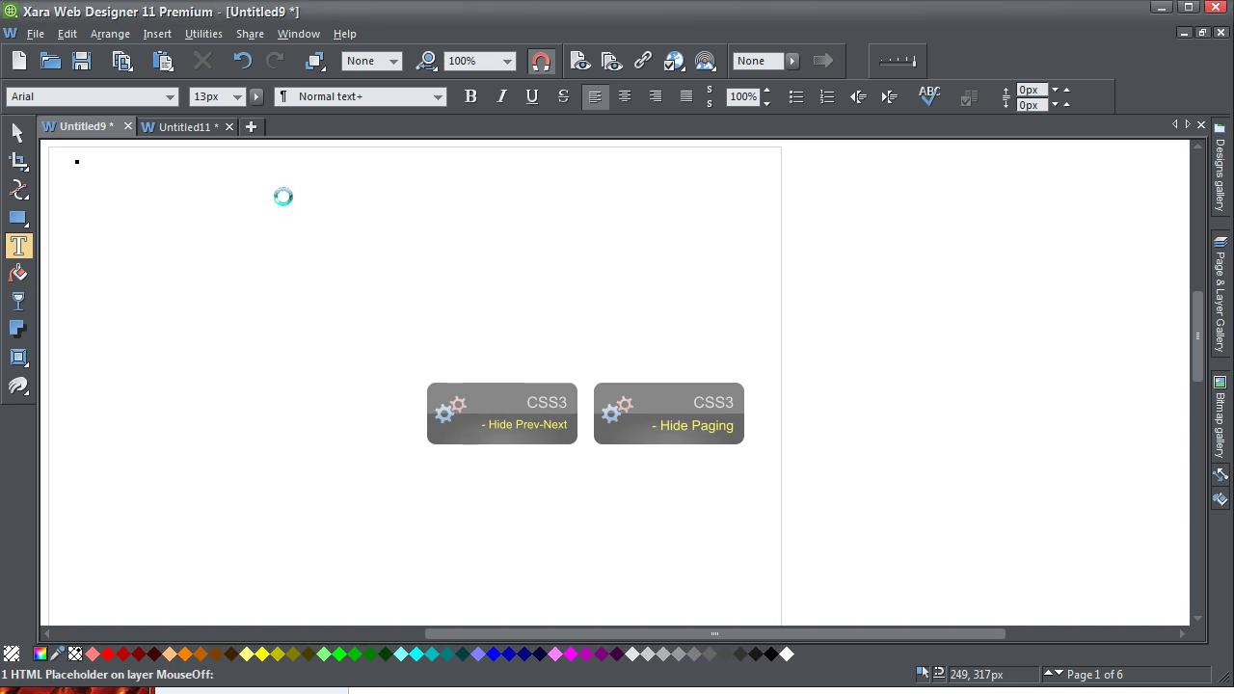
{"action": "left_click", "coordinate": [582, 62]}
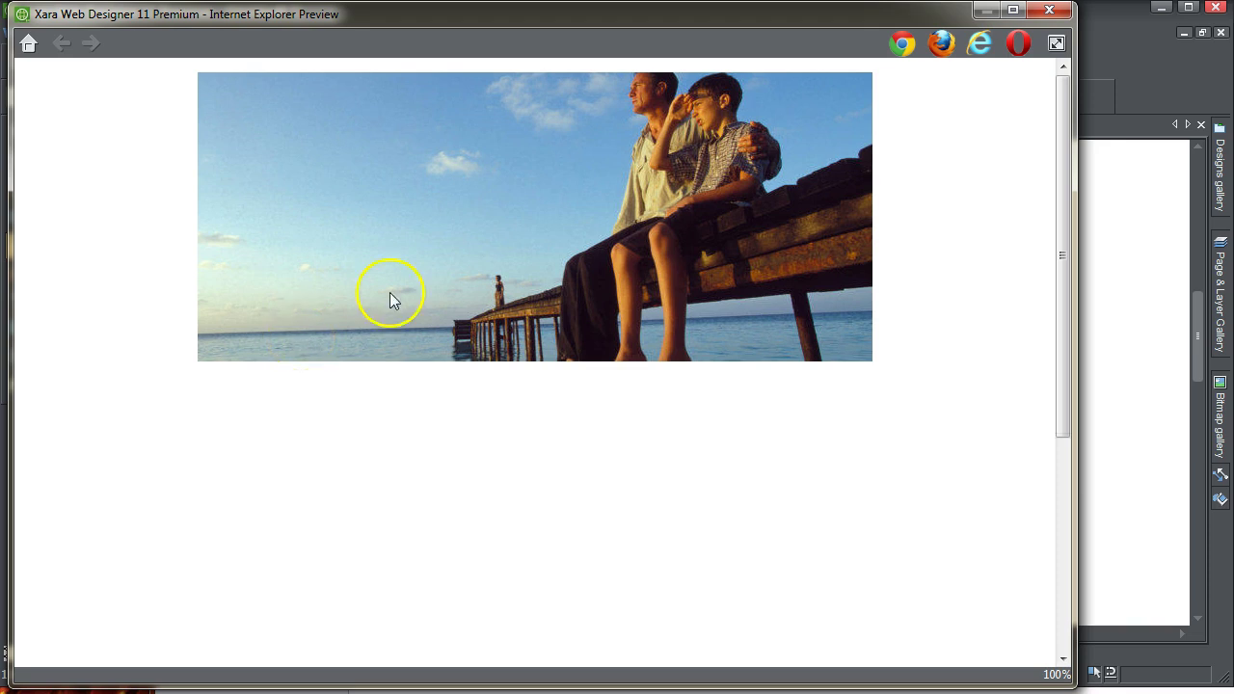
{"action": "left_click", "coordinate": [1049, 11]}
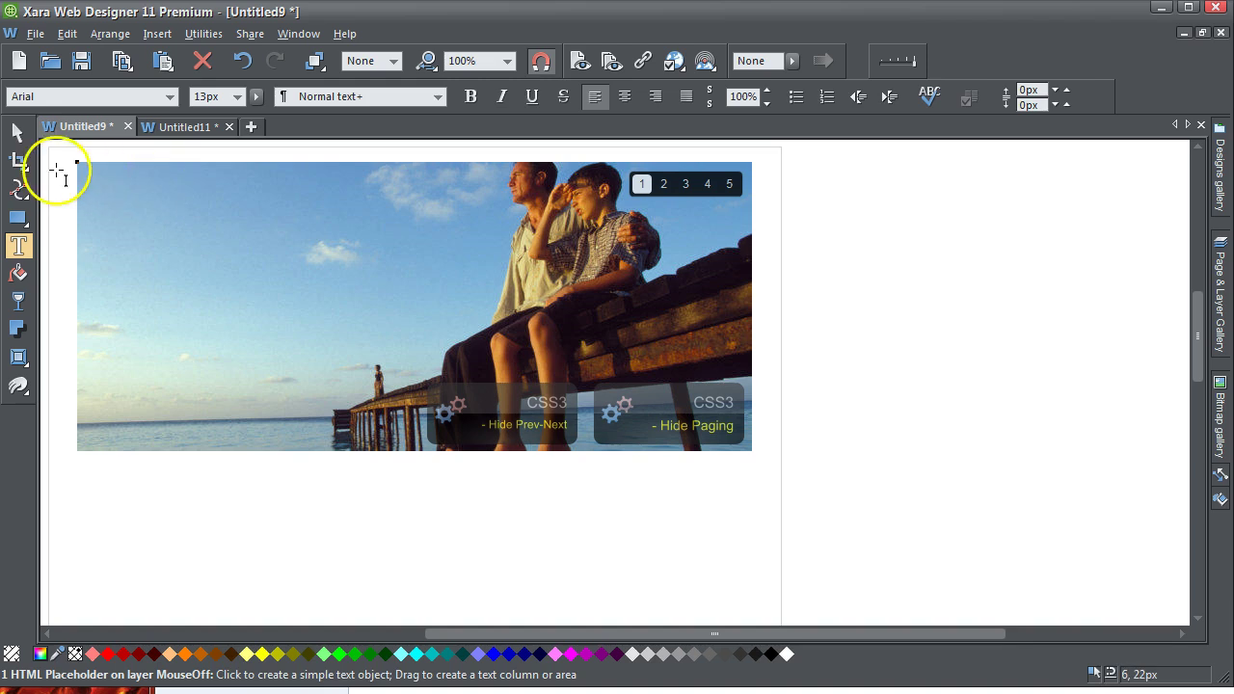
Reopen the cyclemec_2 slideshow widget for editing and show its photos in the Bitmap gallery.
{"action": "left_click", "coordinate": [17, 132]}
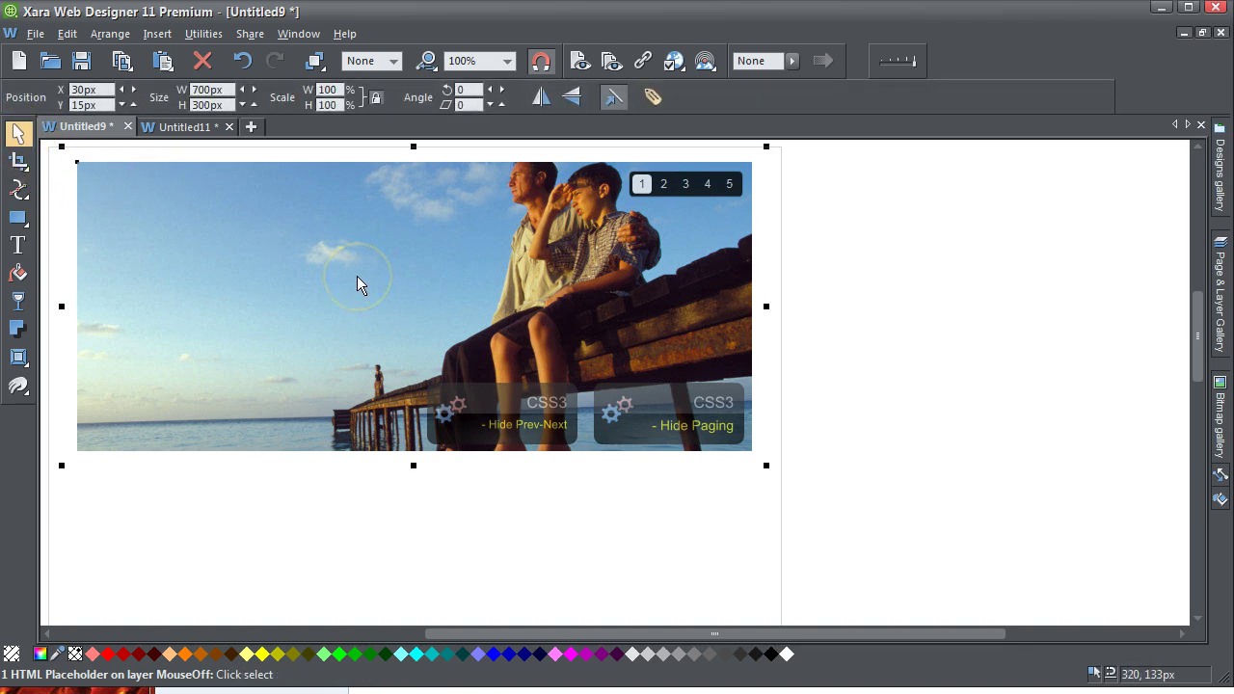
{"action": "double_click", "coordinate": [357, 276]}
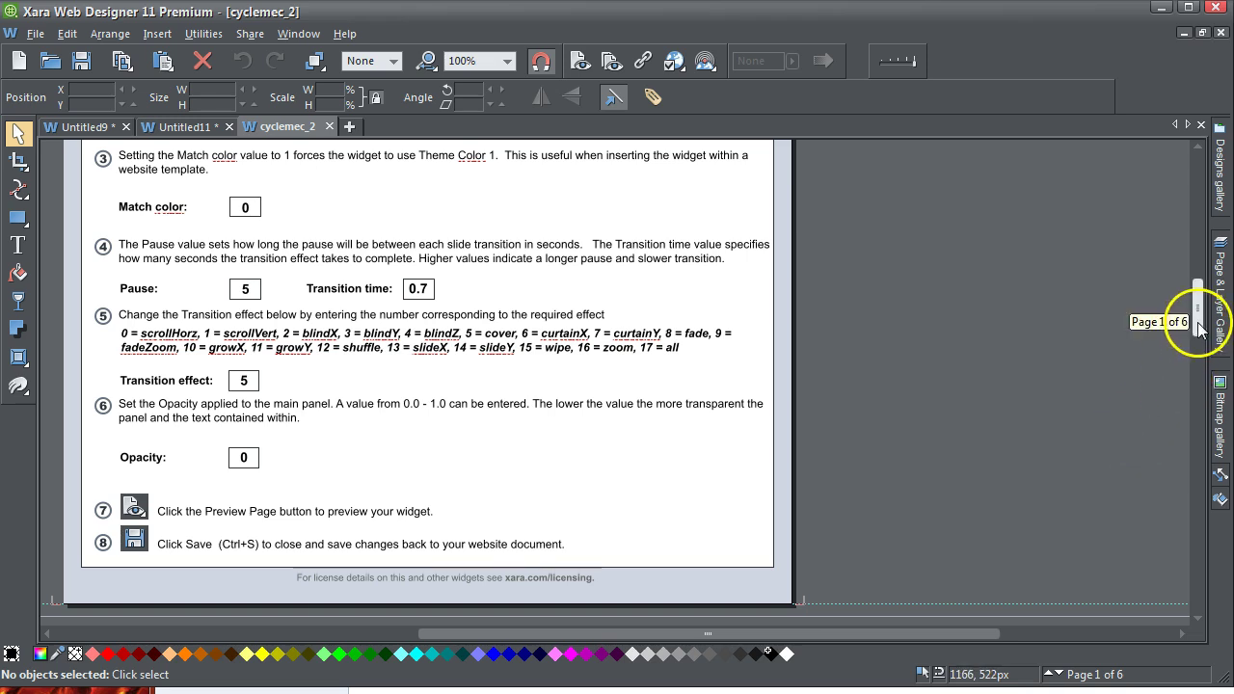
{"action": "left_click_drag", "start_coordinate": [1198, 328], "coordinate": [1198, 363]}
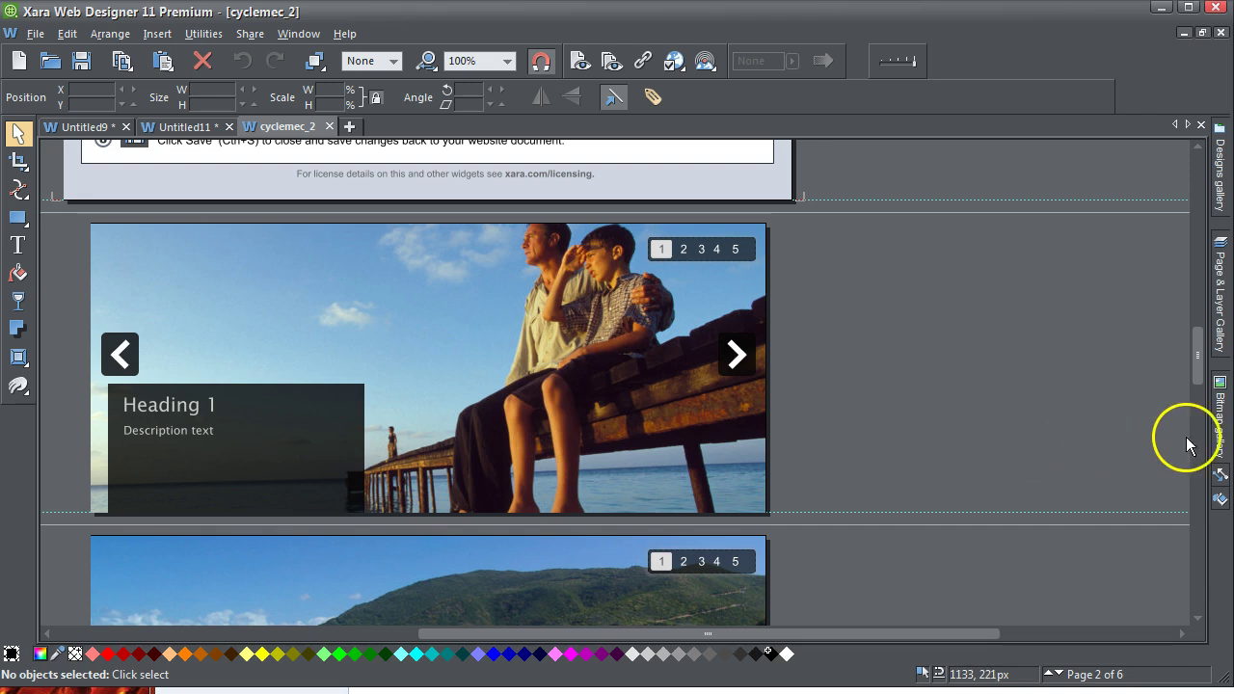
{"action": "left_click", "coordinate": [1220, 419]}
{"action": "left_click_drag", "start_coordinate": [1203, 360], "coordinate": [1188, 548]}
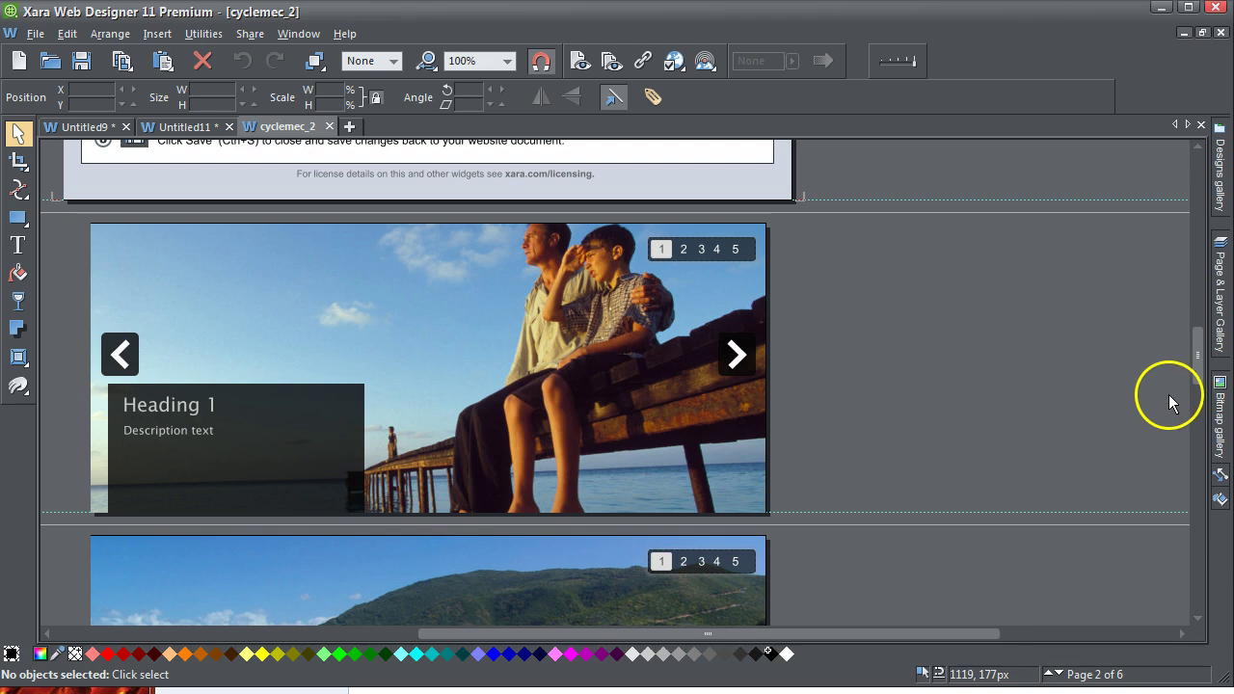
{"action": "left_click", "coordinate": [1220, 408]}
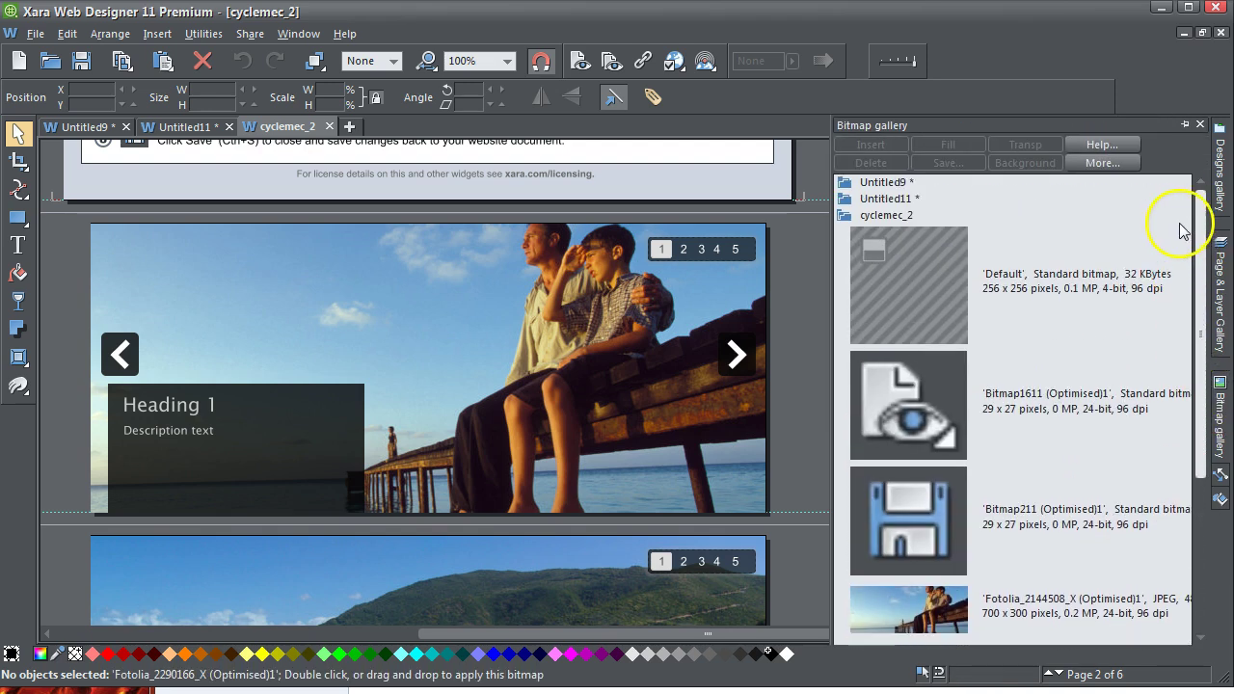
Replace the first slide's pier photo with Bitmap16, the beached boat from Untitled9.
{"action": "left_click", "coordinate": [846, 218]}
{"action": "left_click", "coordinate": [844, 186]}
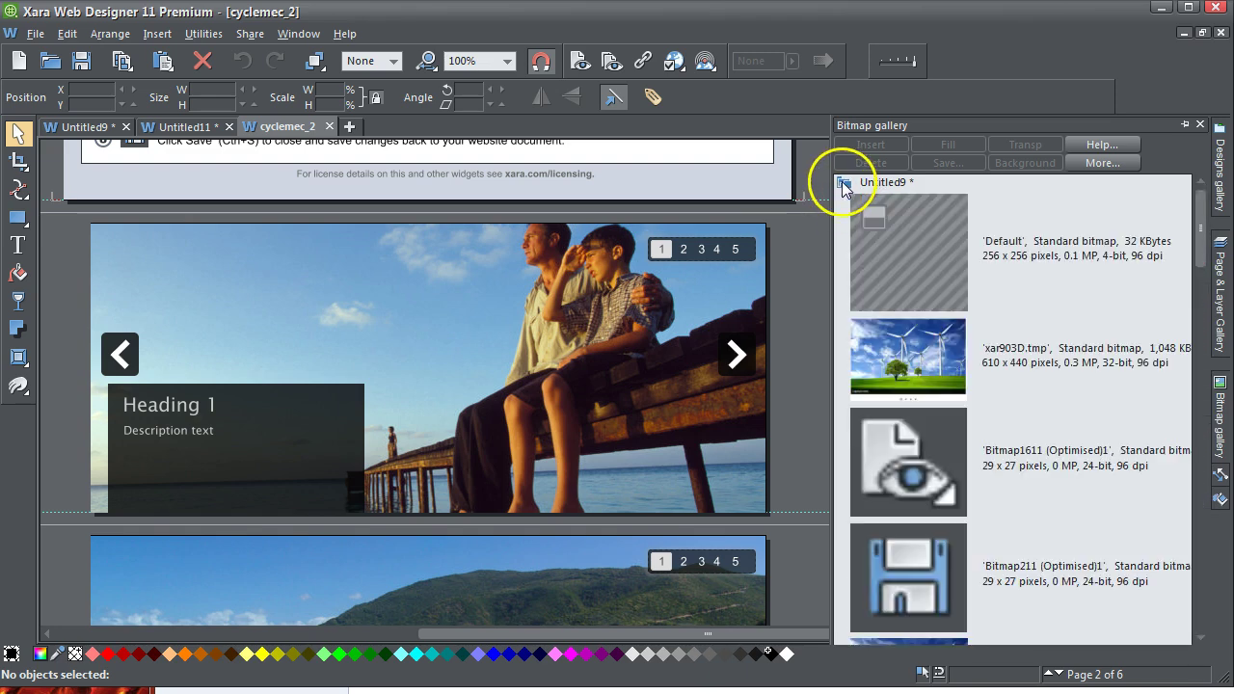
{"action": "left_click_drag", "start_coordinate": [1201, 256], "coordinate": [1182, 624]}
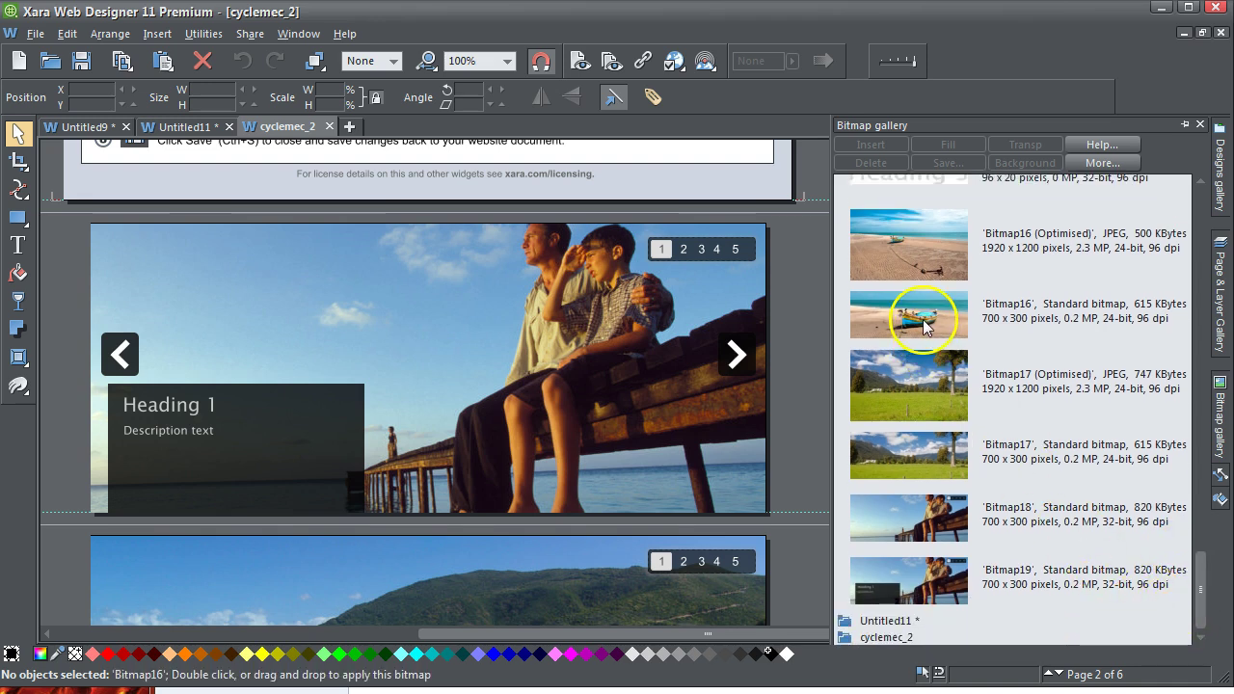
{"action": "left_click_drag", "start_coordinate": [923, 325], "coordinate": [484, 320]}
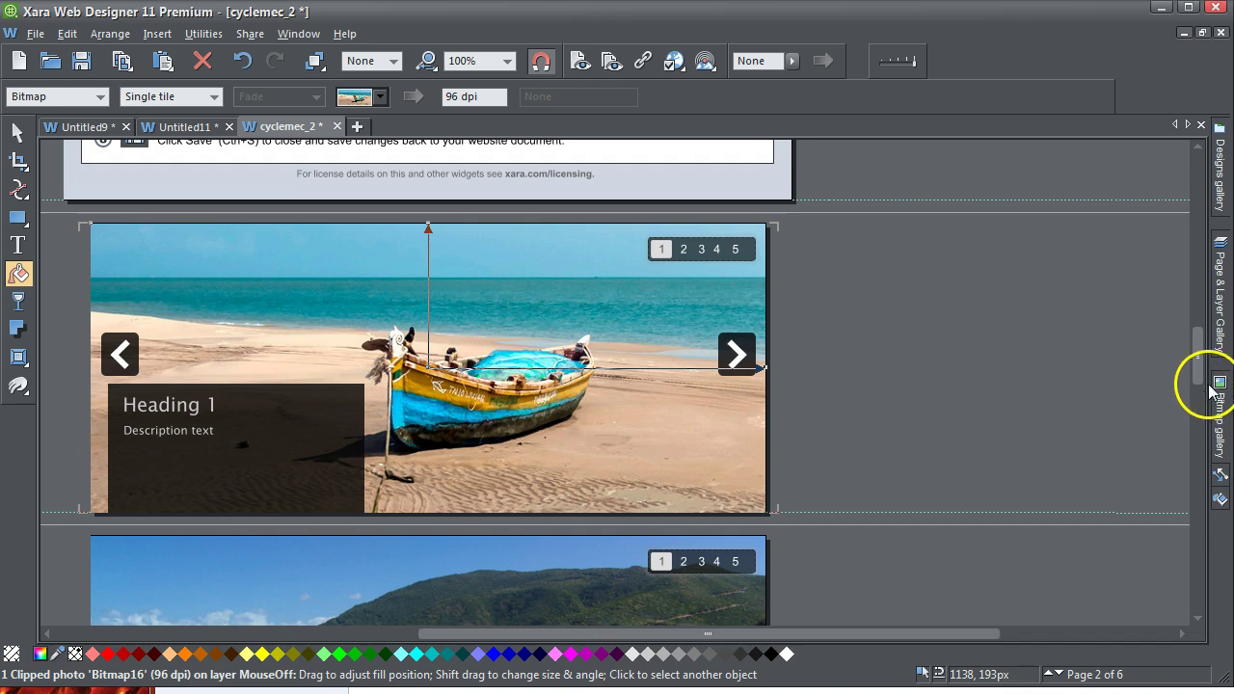
Replace the second slide's island photo with Bitmap17, the green meadow with mountains.
{"action": "left_click_drag", "start_coordinate": [1200, 367], "coordinate": [1185, 394]}
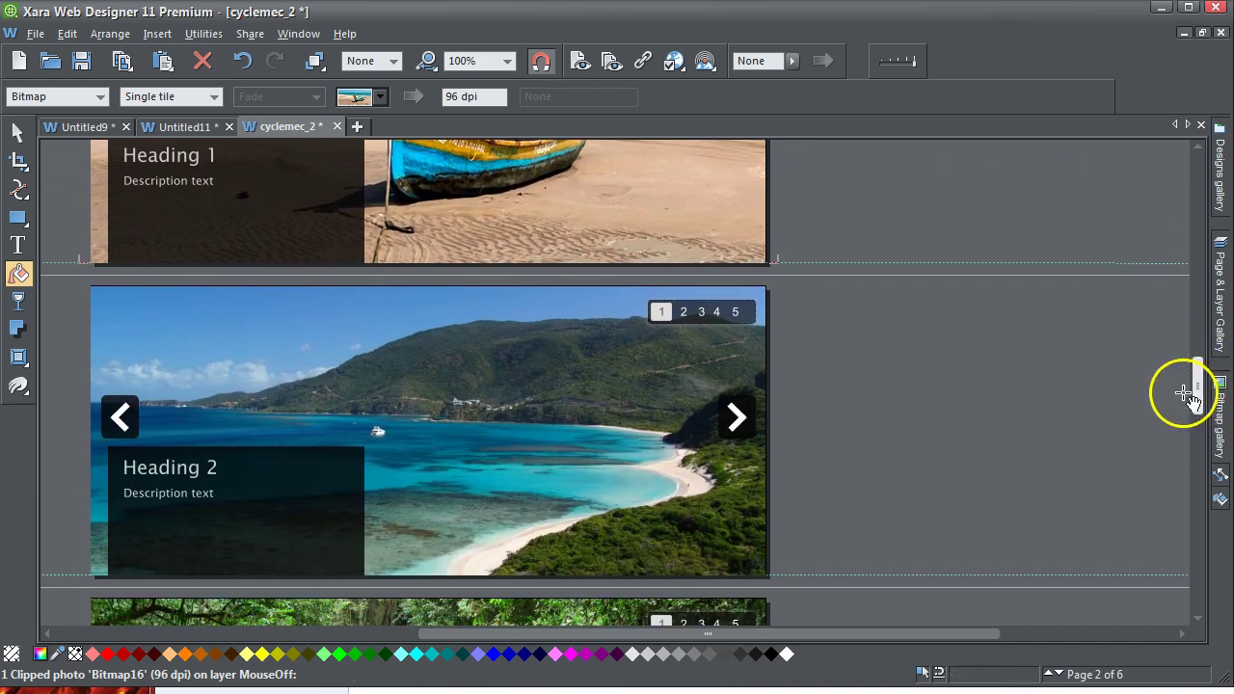
{"action": "left_click", "coordinate": [632, 438]}
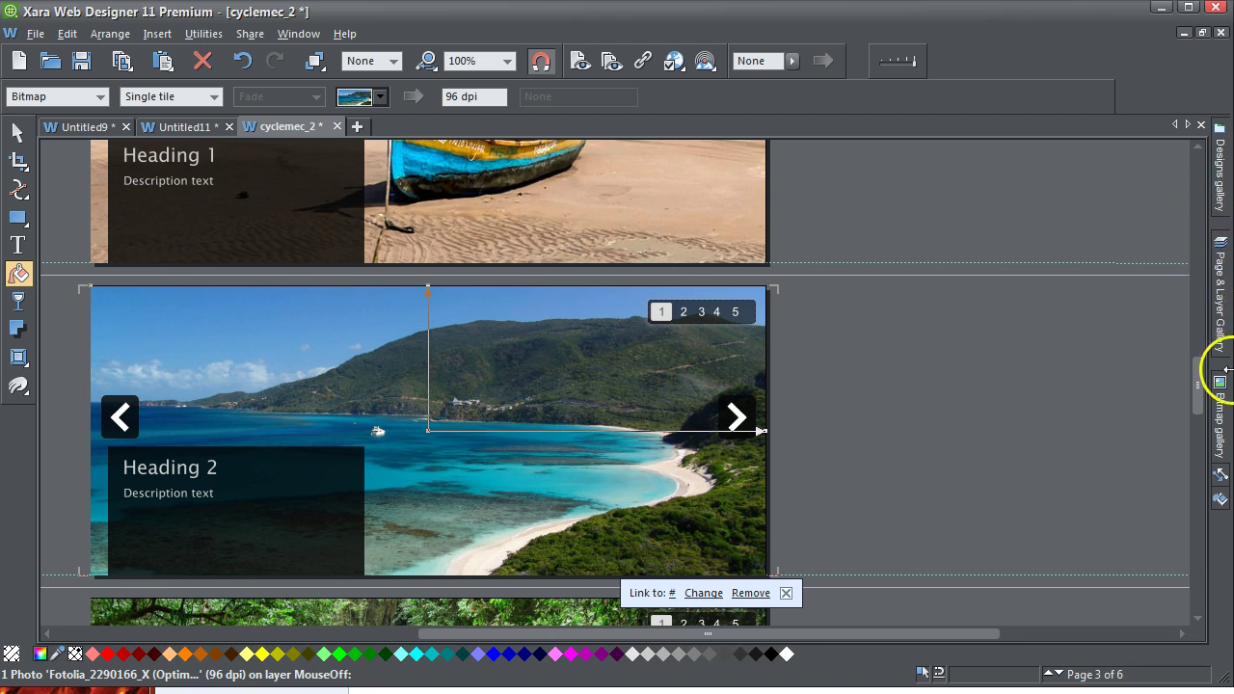
{"action": "left_click", "coordinate": [1221, 406]}
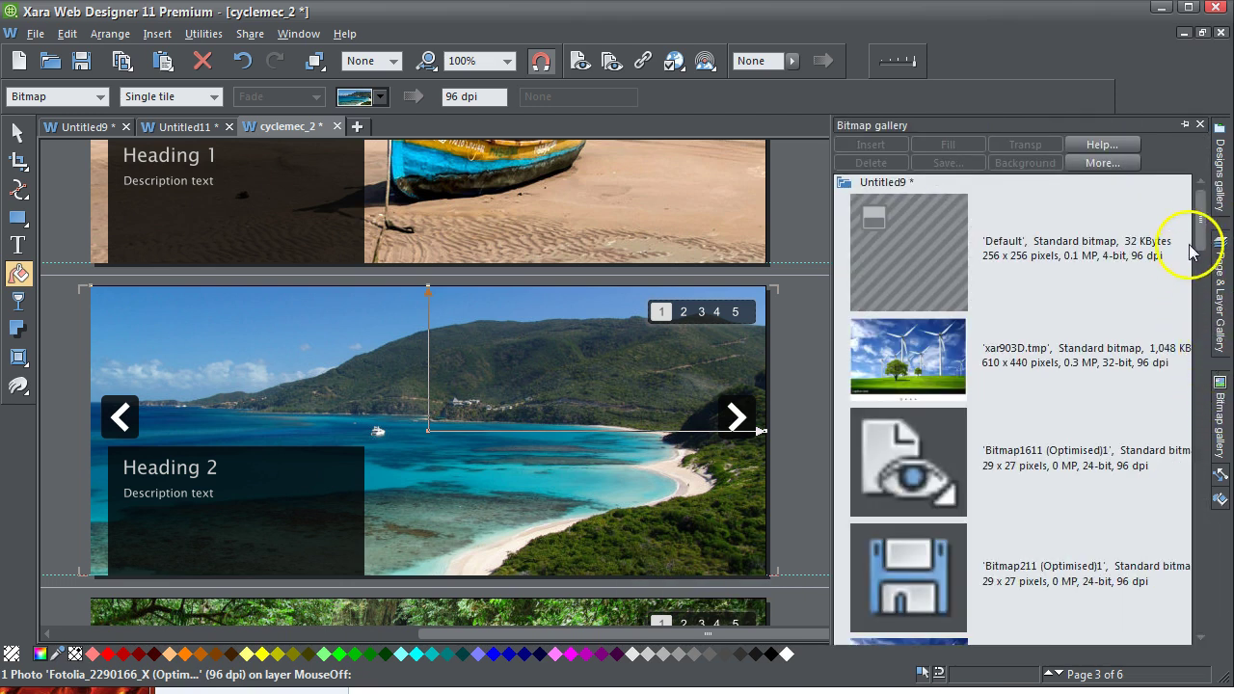
{"action": "left_click_drag", "start_coordinate": [1206, 215], "coordinate": [1201, 525]}
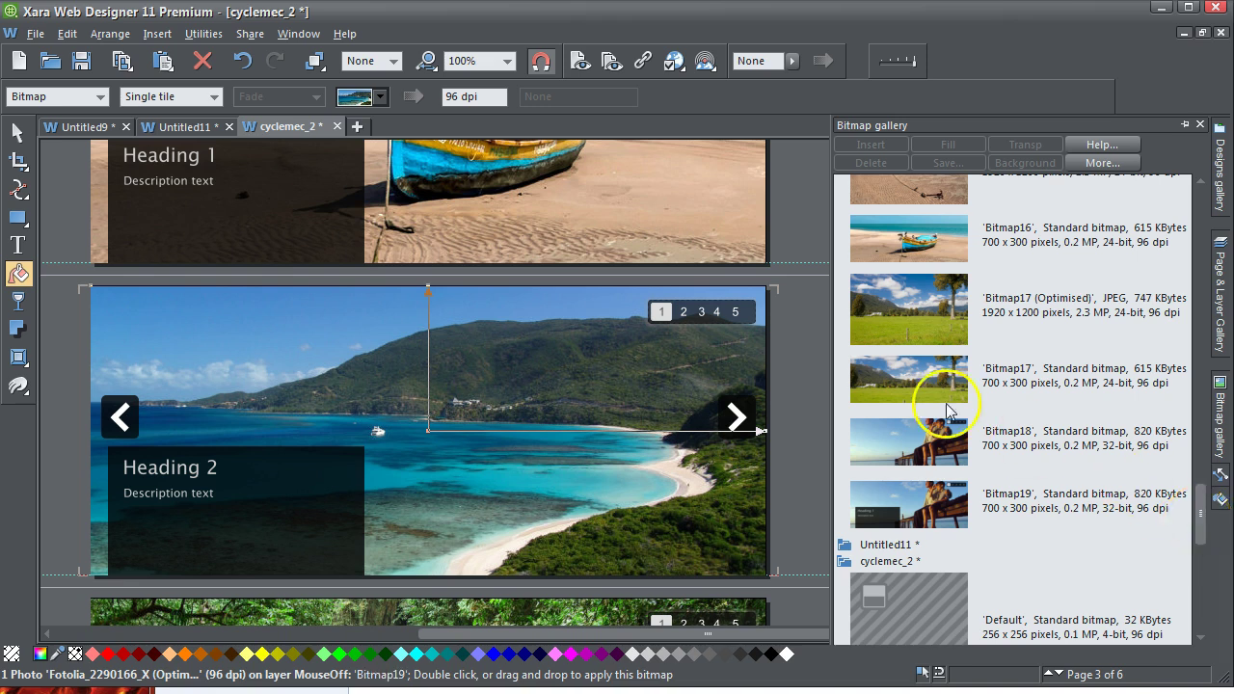
{"action": "left_click_drag", "start_coordinate": [902, 371], "coordinate": [570, 381]}
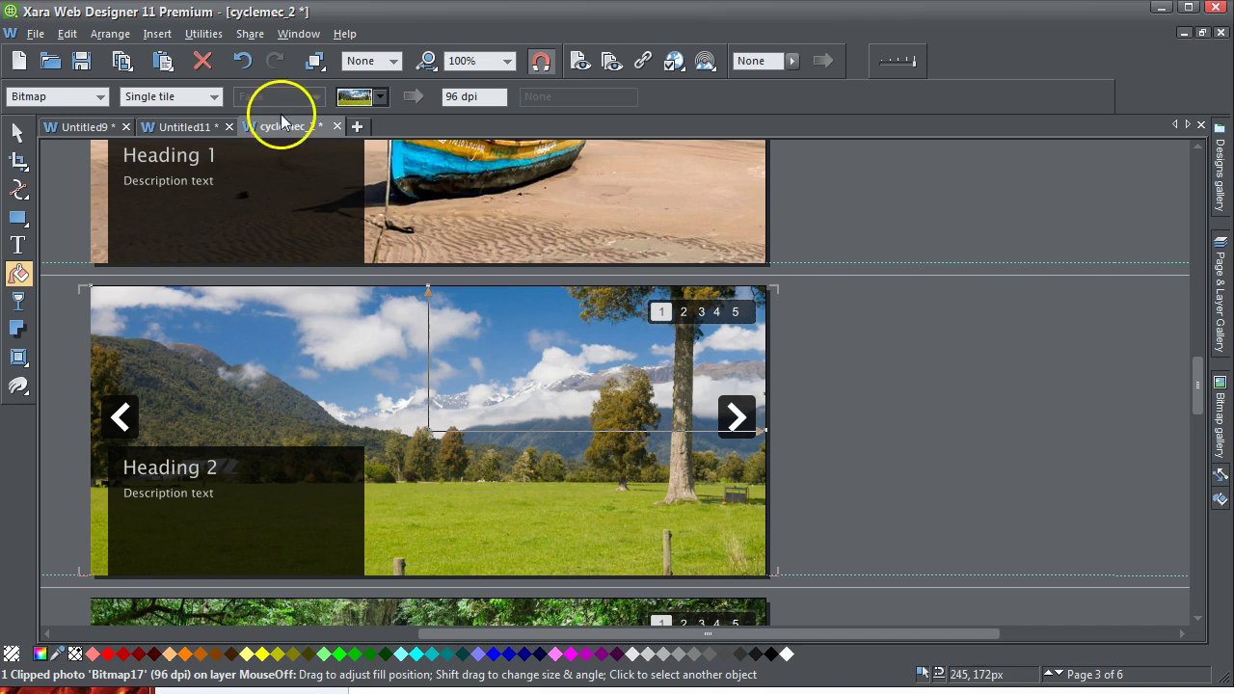
Save the widget's new photos into Untitled9 and preview the updated slideshow in a browser.
{"action": "left_click", "coordinate": [82, 62]}
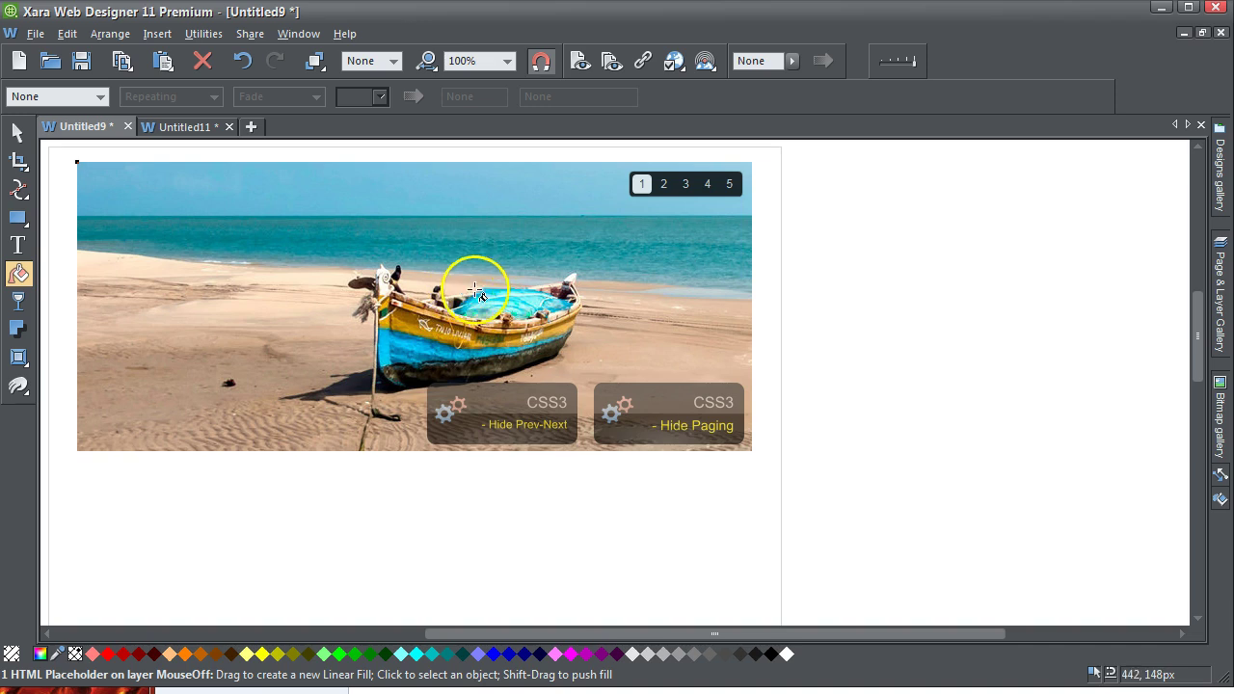
{"action": "left_click", "coordinate": [579, 61]}
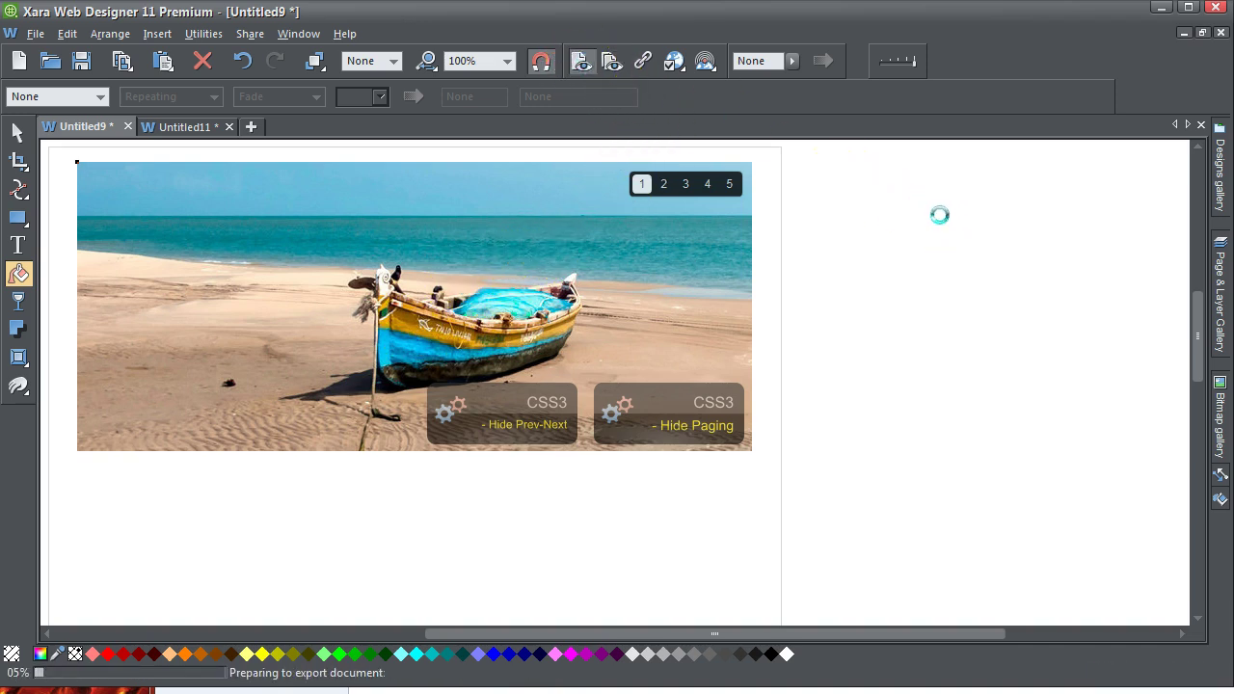